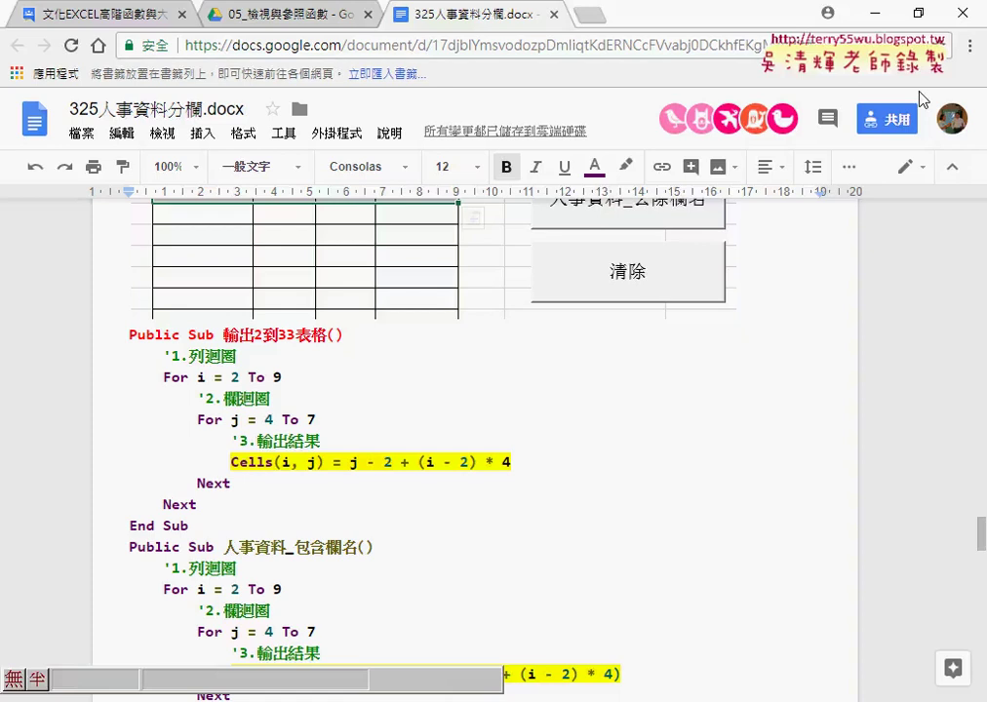
- Minimize the lesson notes and bring up the VBA editor showing Module1's 合併為單欄 macro
left_click(871, 19)
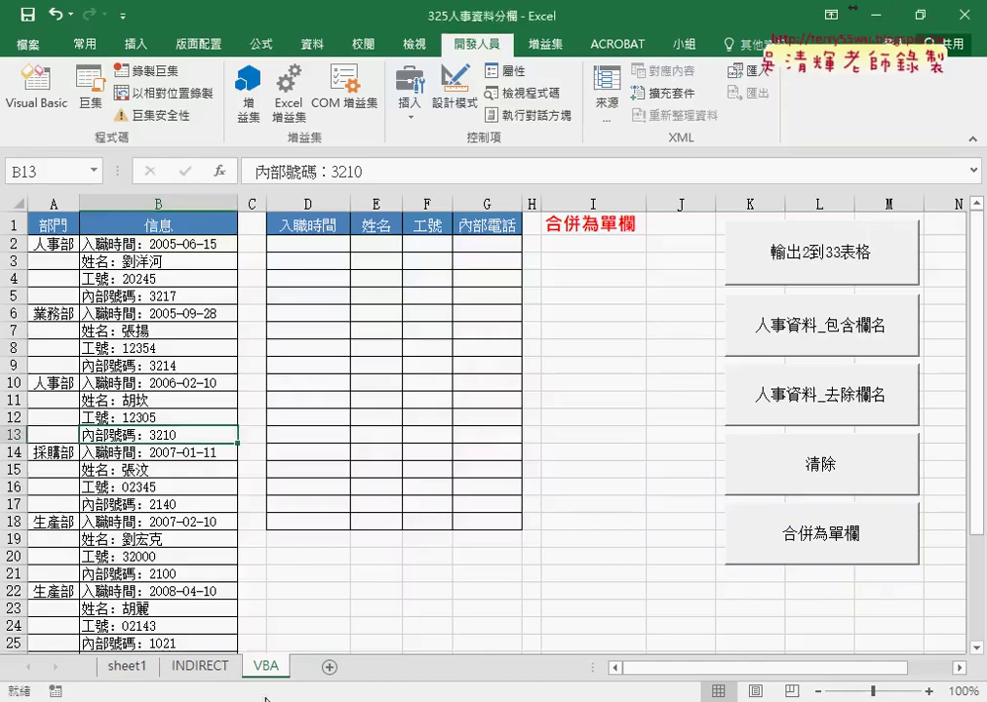
mouse_move(493, 698)
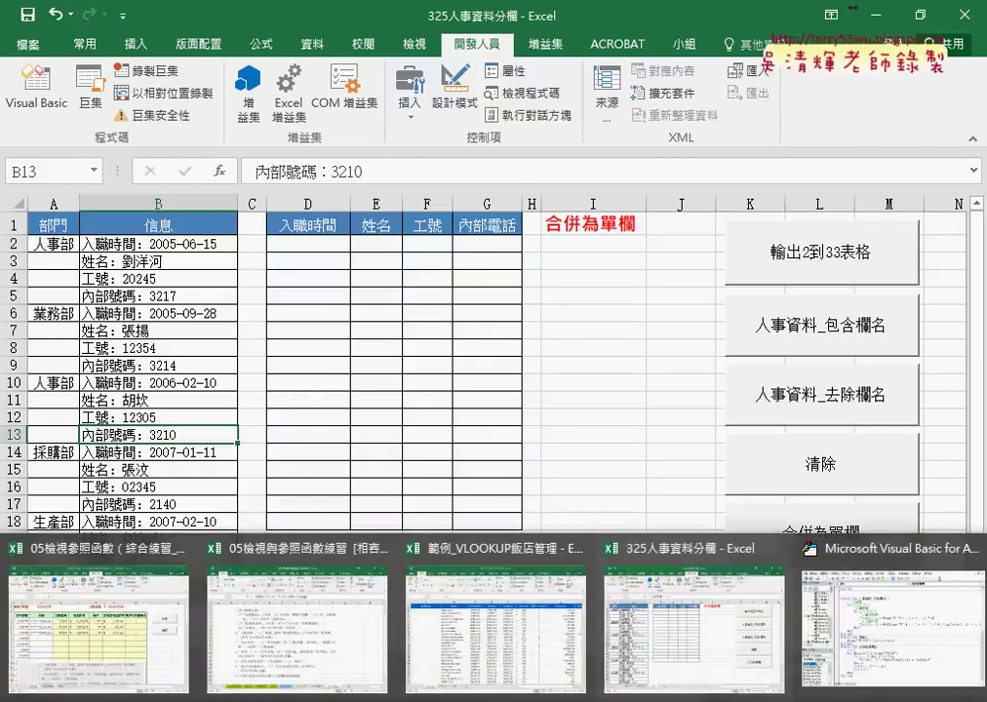
left_click(892, 609)
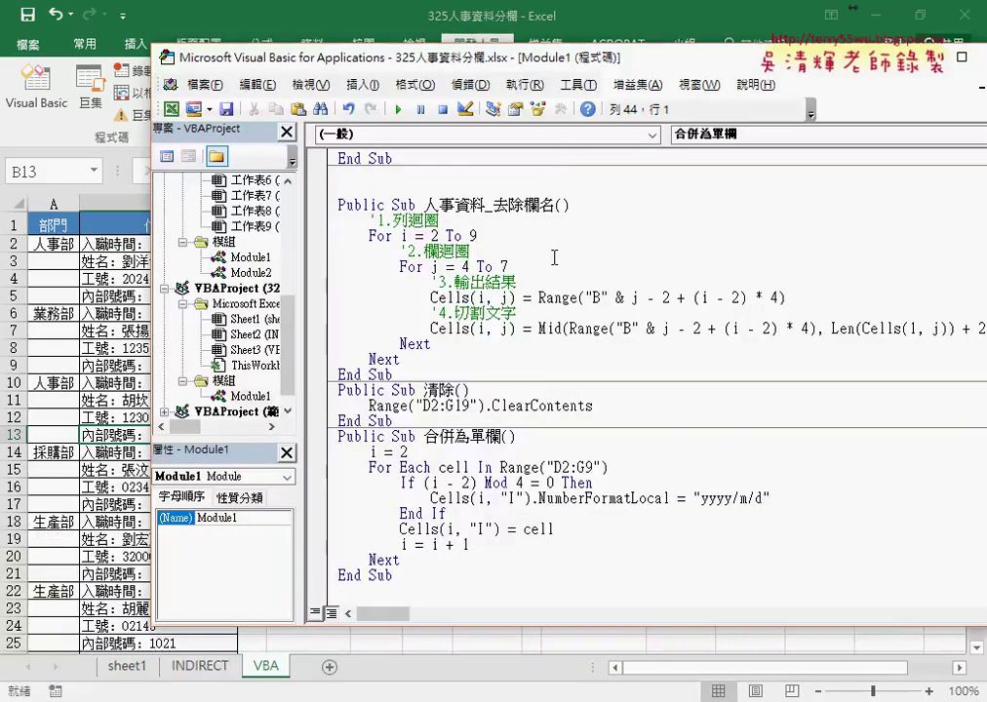
- Insert vba. right after the equals sign, before Mid, on the Cells(i, j) splitting line
double_click(554, 329)
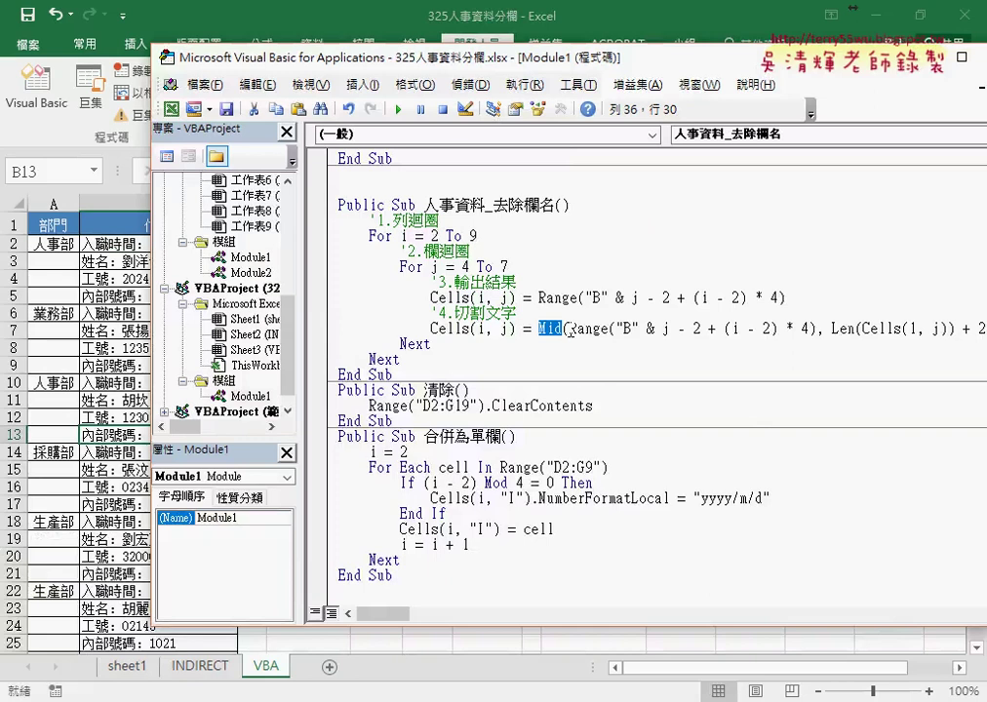
key("Left")
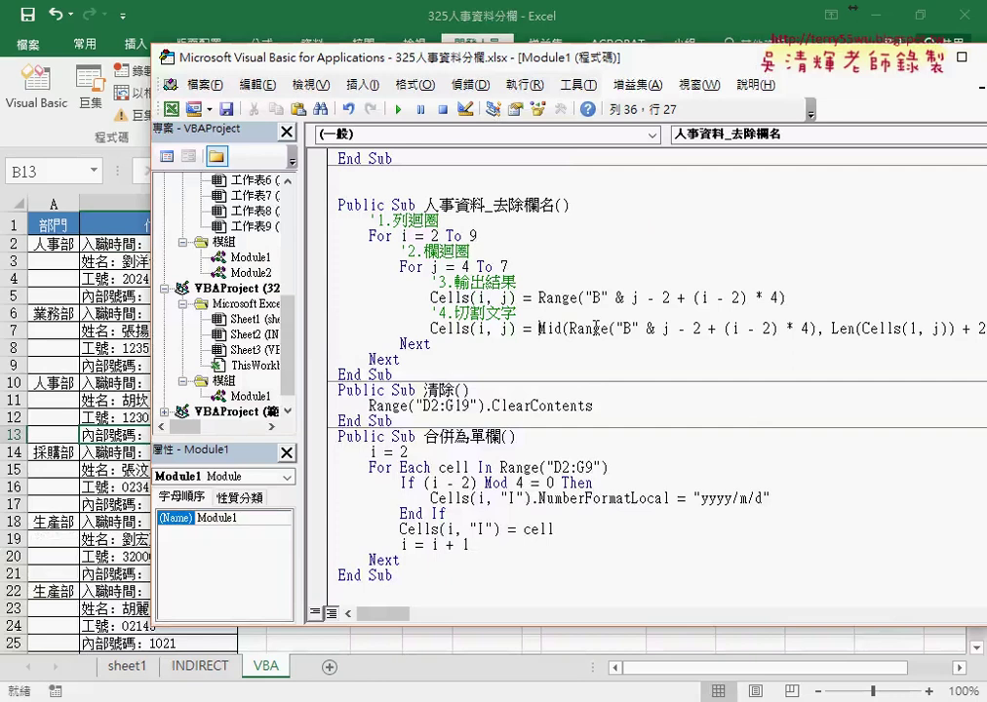
key("Left")
type("vb")
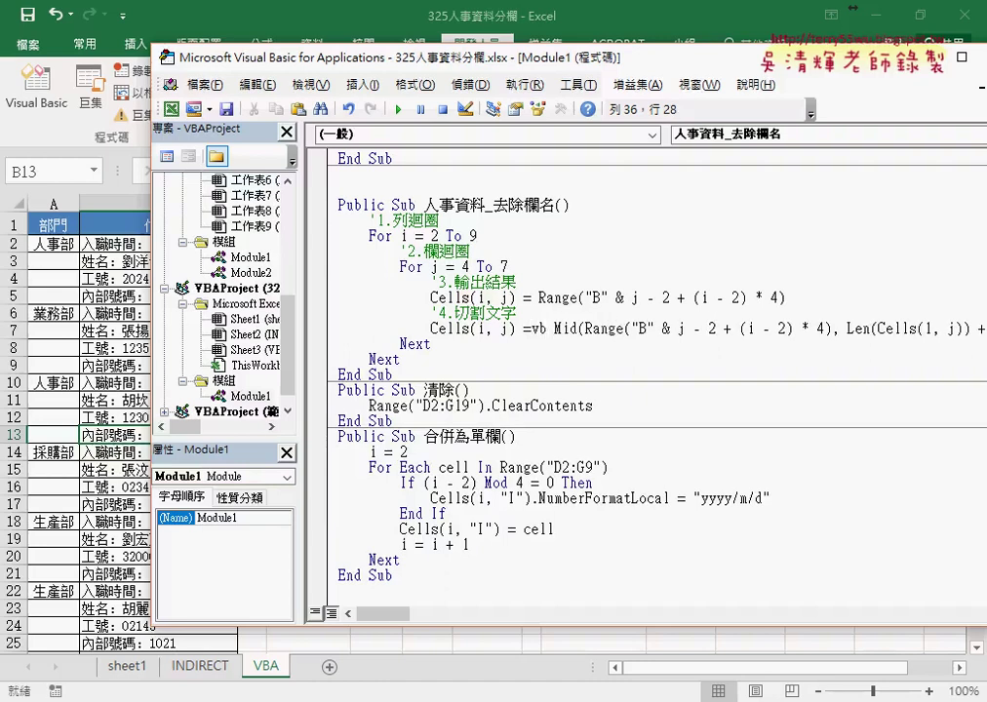
type("a")
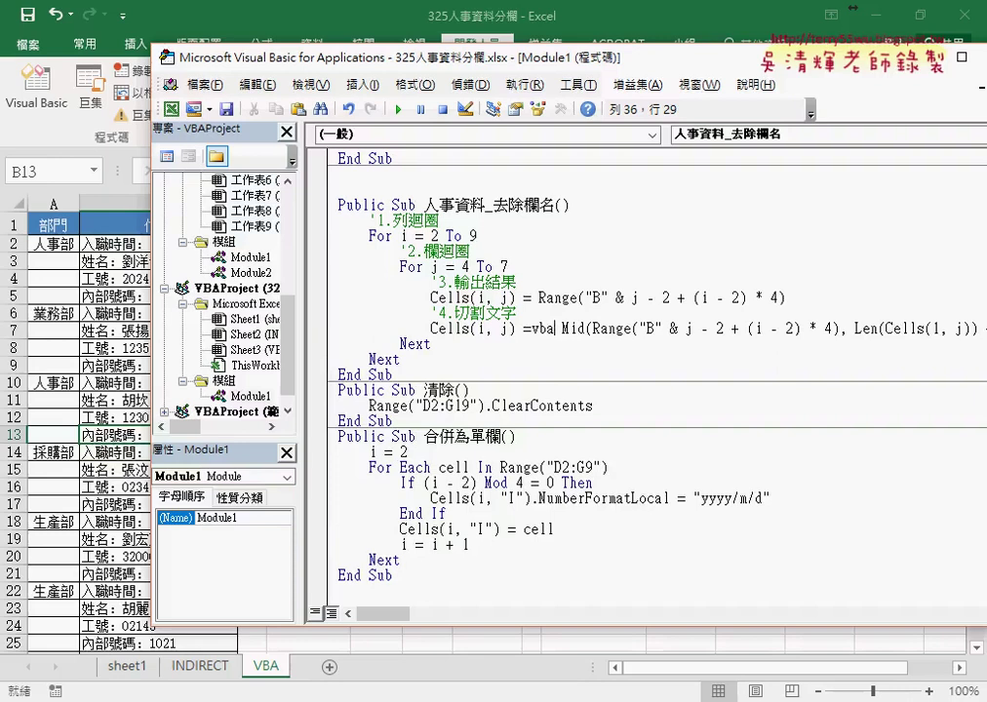
type(".")
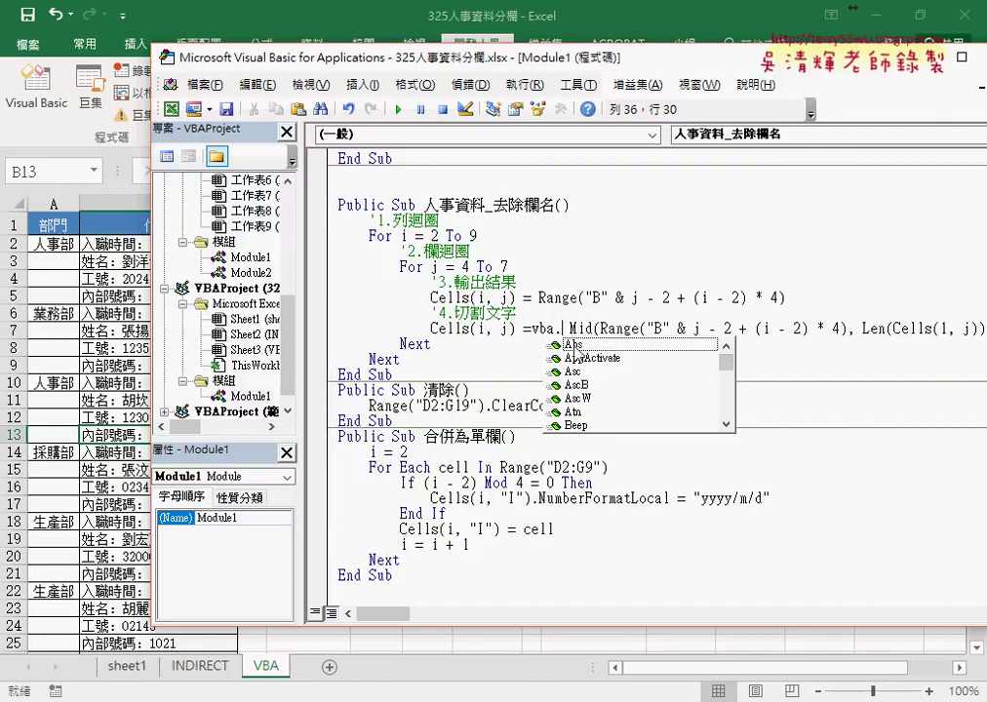
- Scroll the vba. member suggestions down until Math, Mid and Mid$ appear
scroll(726, 376, "down", 3)
scroll(727, 377, "down", 5)
scroll(727, 377, "down", 3)
scroll(727, 377, "down", 4)
scroll(727, 378, "down", 5)
scroll(727, 378, "down", 10)
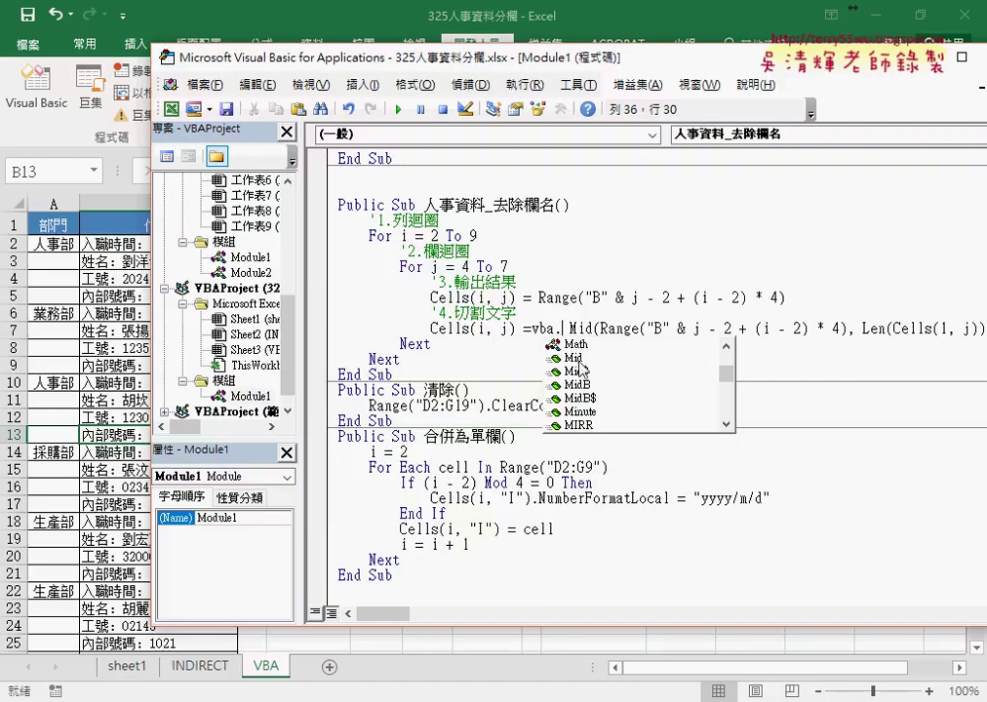
- Complete vba.Mid( from the member list ahead of the existing Mid call, caret back on Mid
left_click(577, 359)
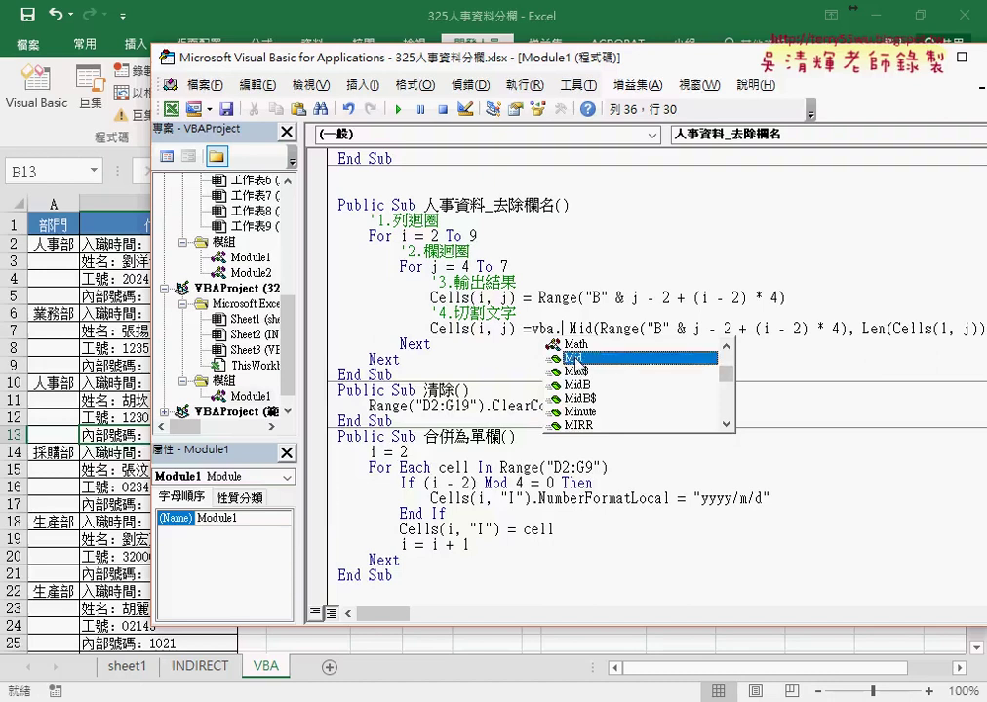
double_click(577, 359)
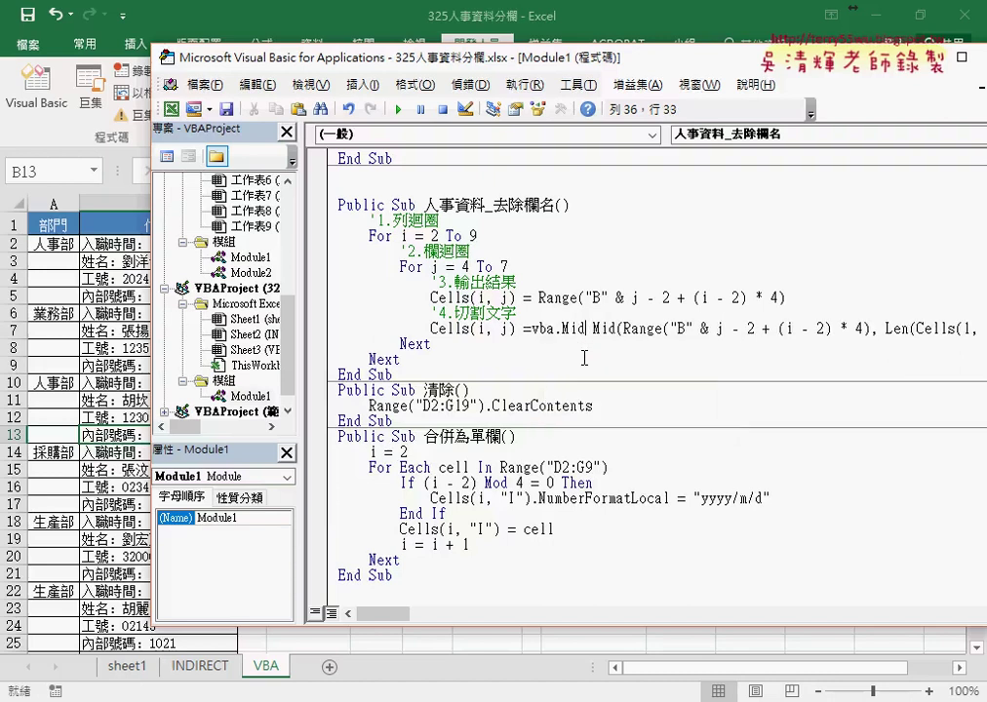
type("(")
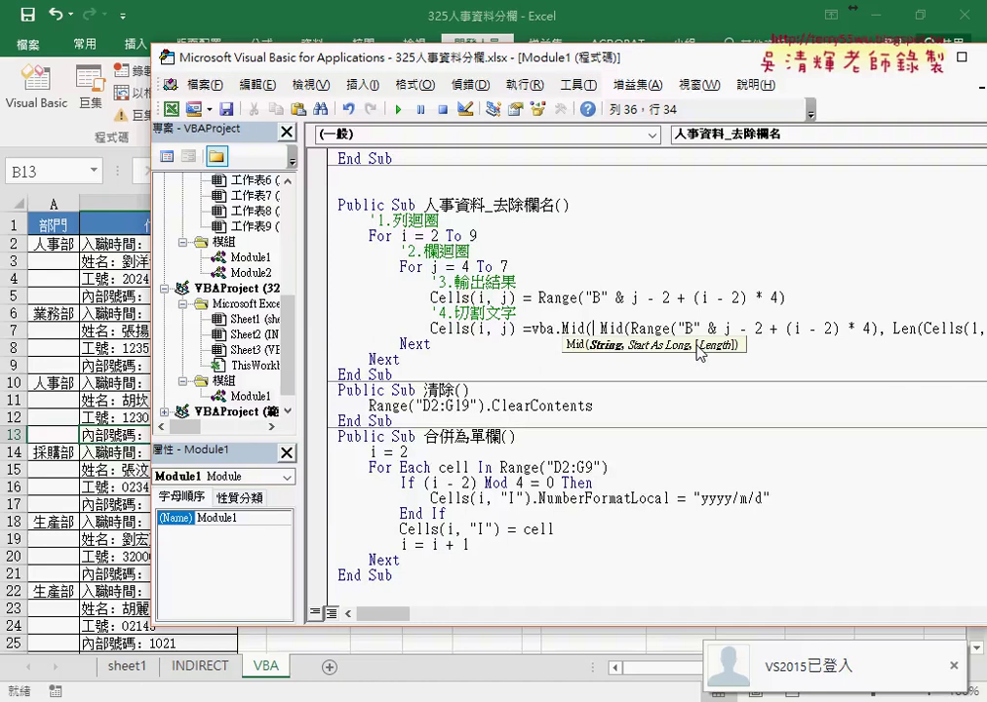
key("Left")
key("Left")
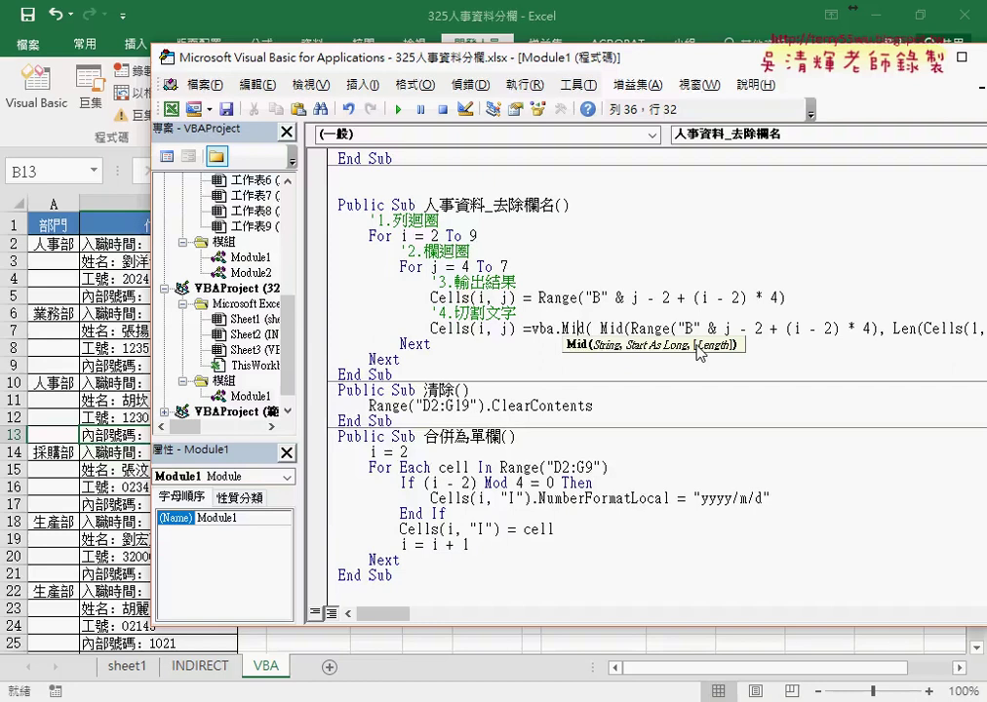
- Open F1 help for Mid and go to the Mid 函數 article
key("F1")
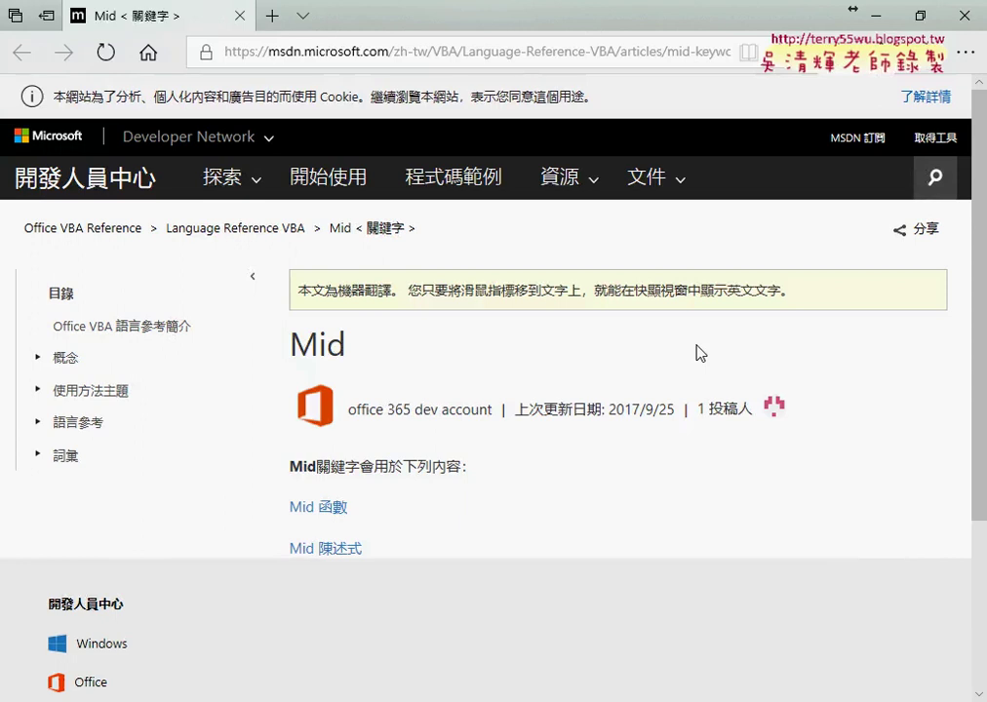
scroll(634, 346, "down", 1)
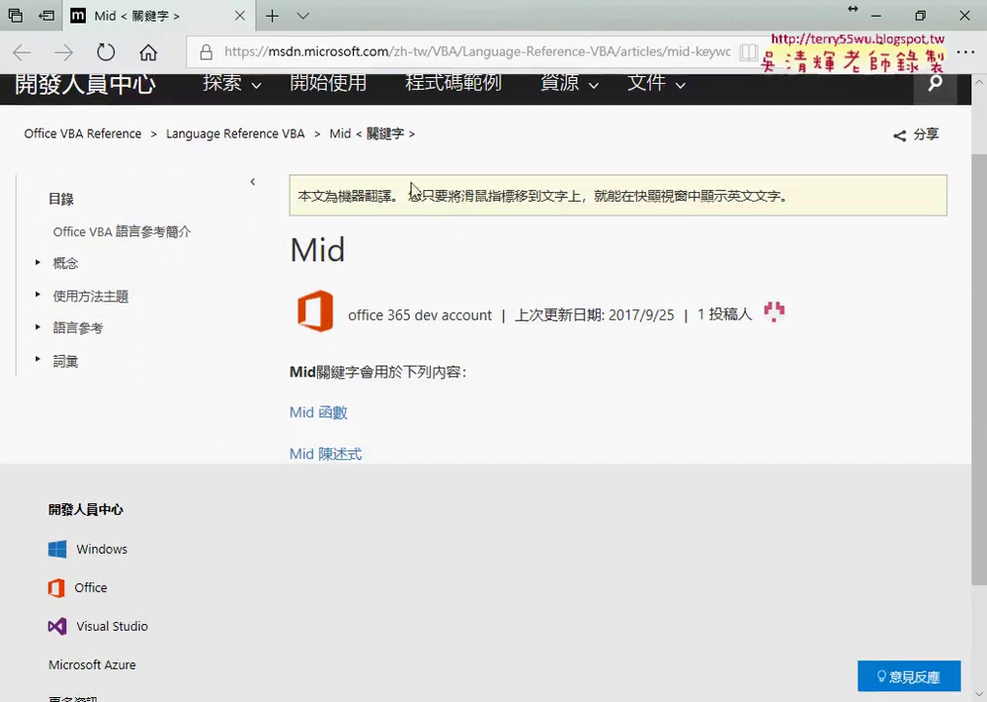
scroll(448, 304, "down", 1)
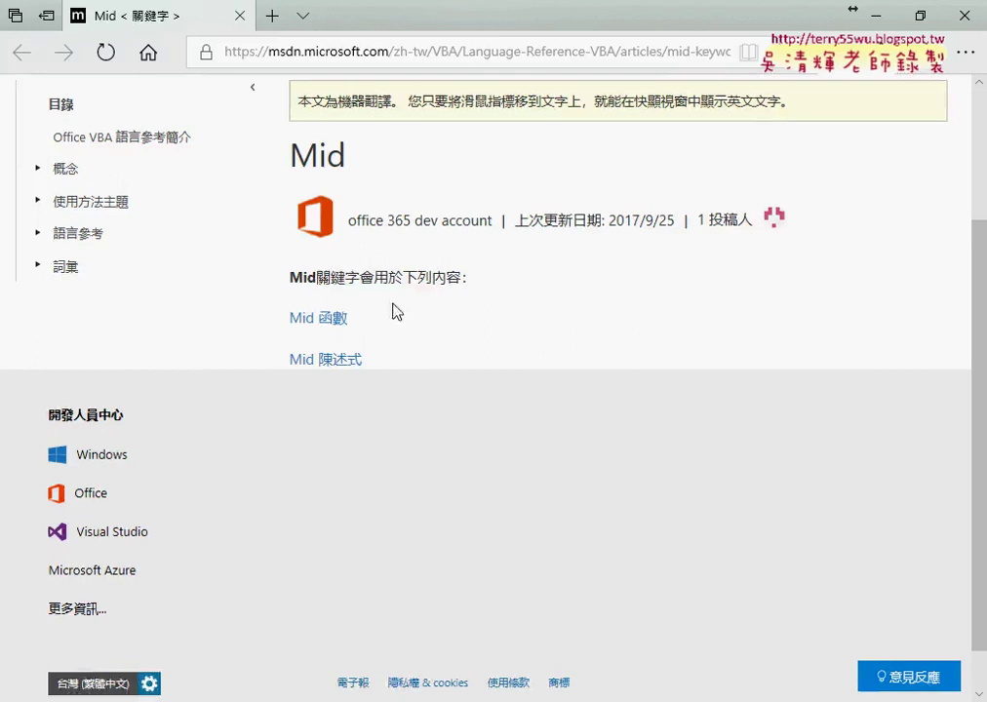
left_click(332, 319)
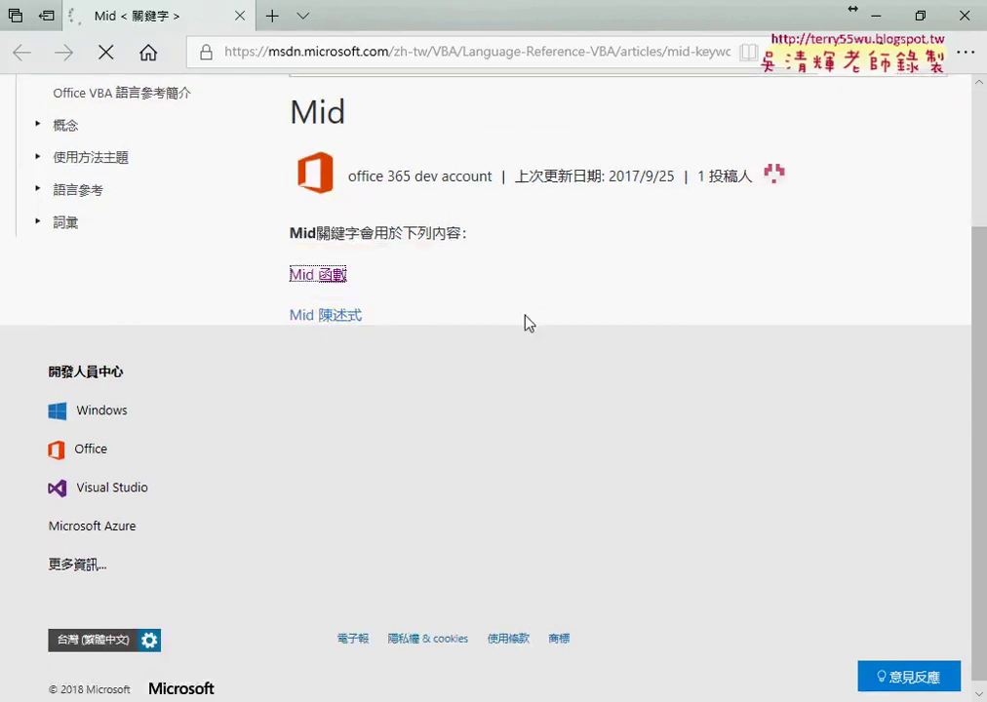
- Review the 字串, 啟動 and 長度 arguments and expand the second code example
scroll(548, 322, "down", 2)
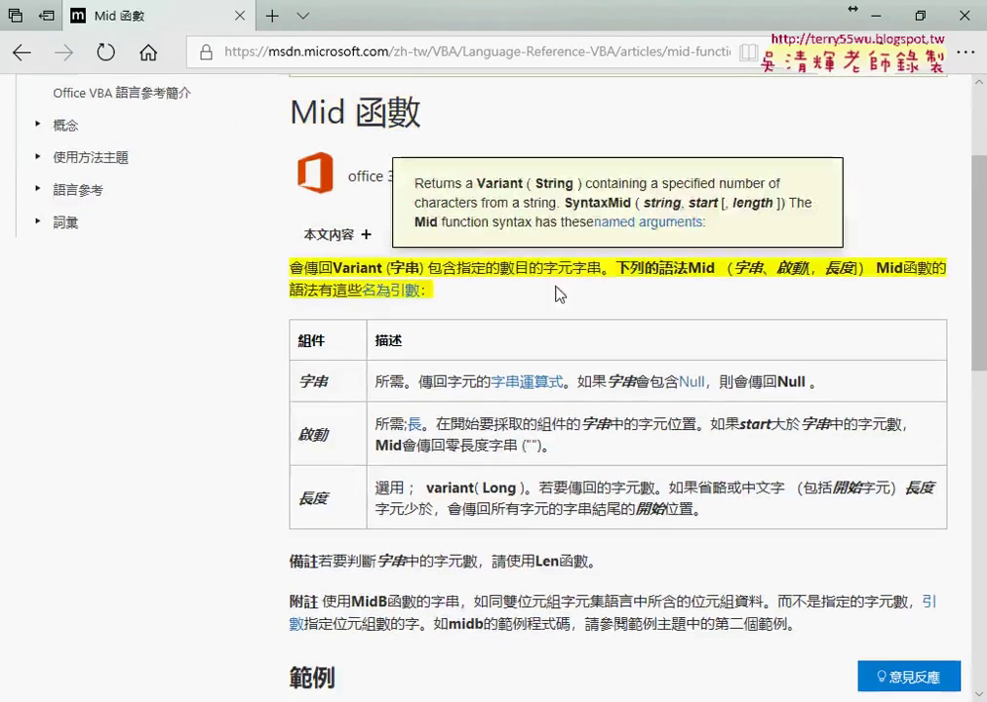
scroll(636, 351, "down", 2)
scroll(643, 347, "down", 2)
scroll(673, 361, "down", 2)
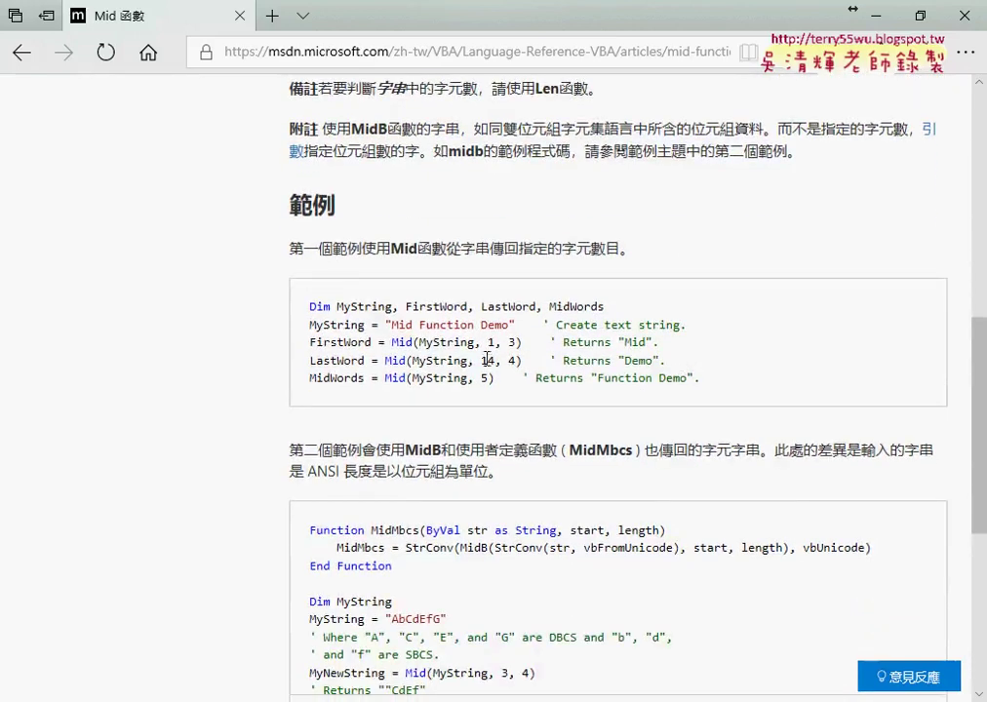
scroll(785, 349, "down", 2)
scroll(785, 347, "down", 1)
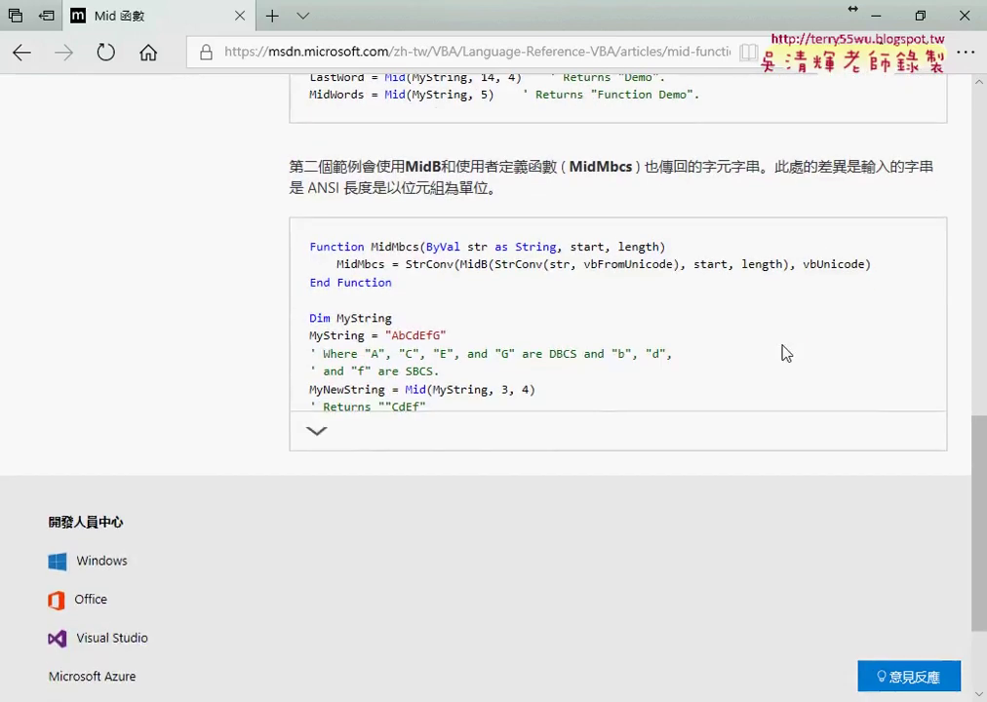
left_click(322, 434)
scroll(690, 436, "up", 2)
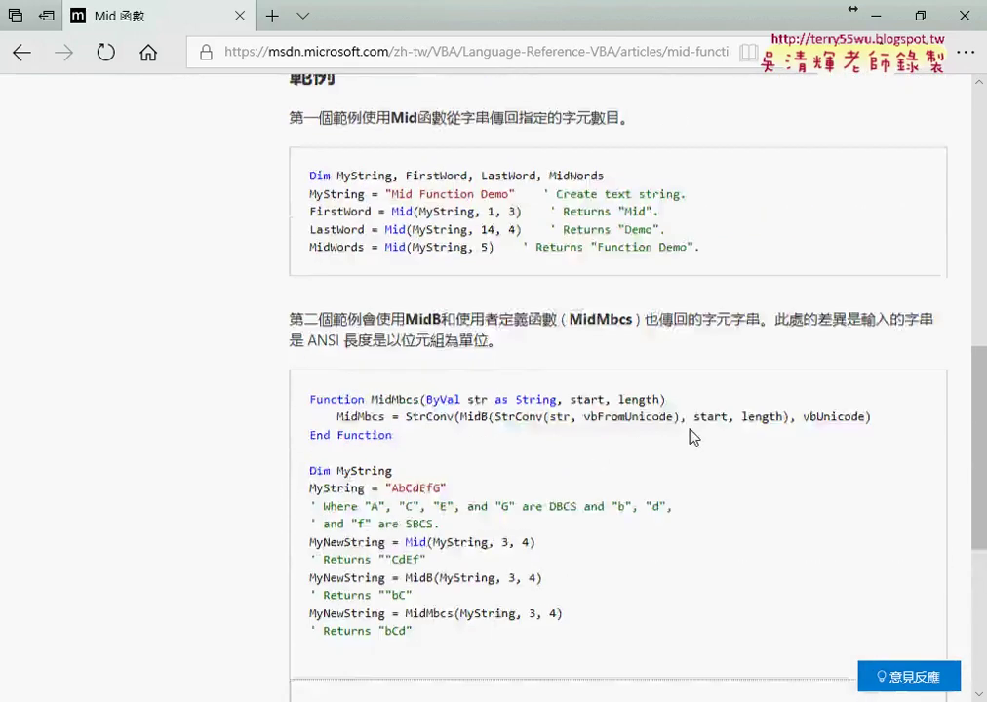
scroll(707, 435, "up", 2)
scroll(729, 431, "up", 3)
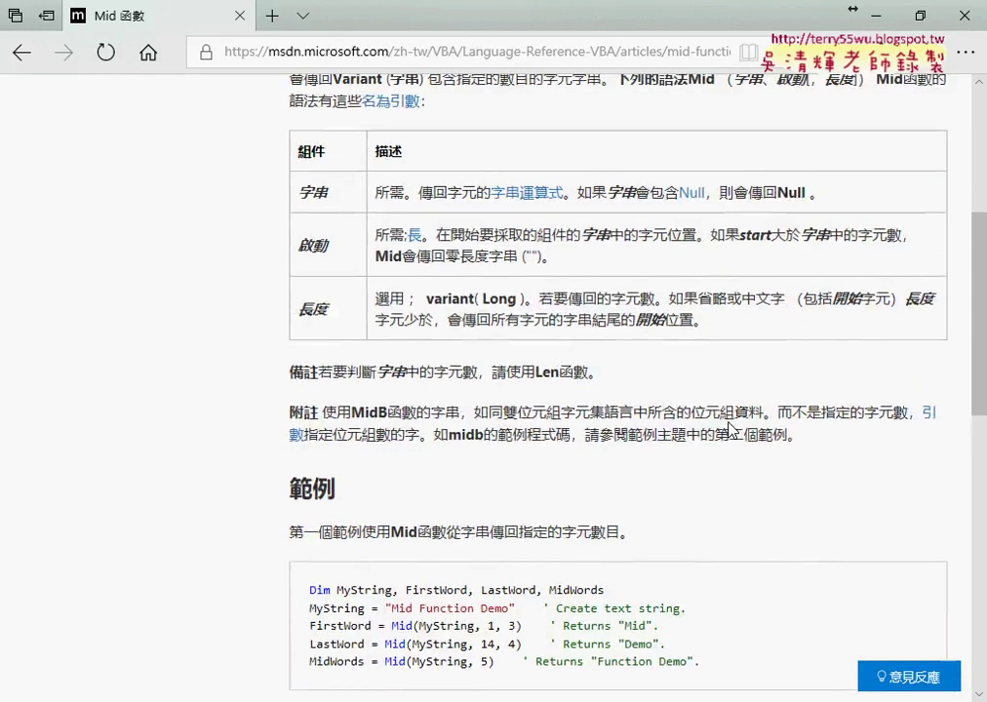
scroll(730, 431, "up", 1)
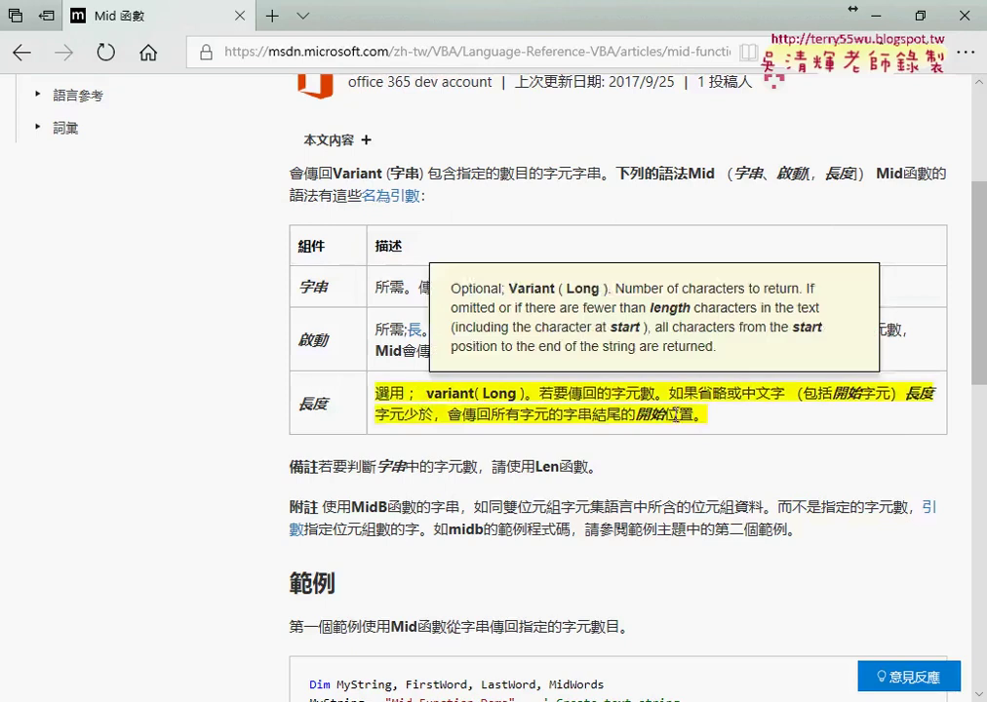
scroll(757, 502, "down", 3)
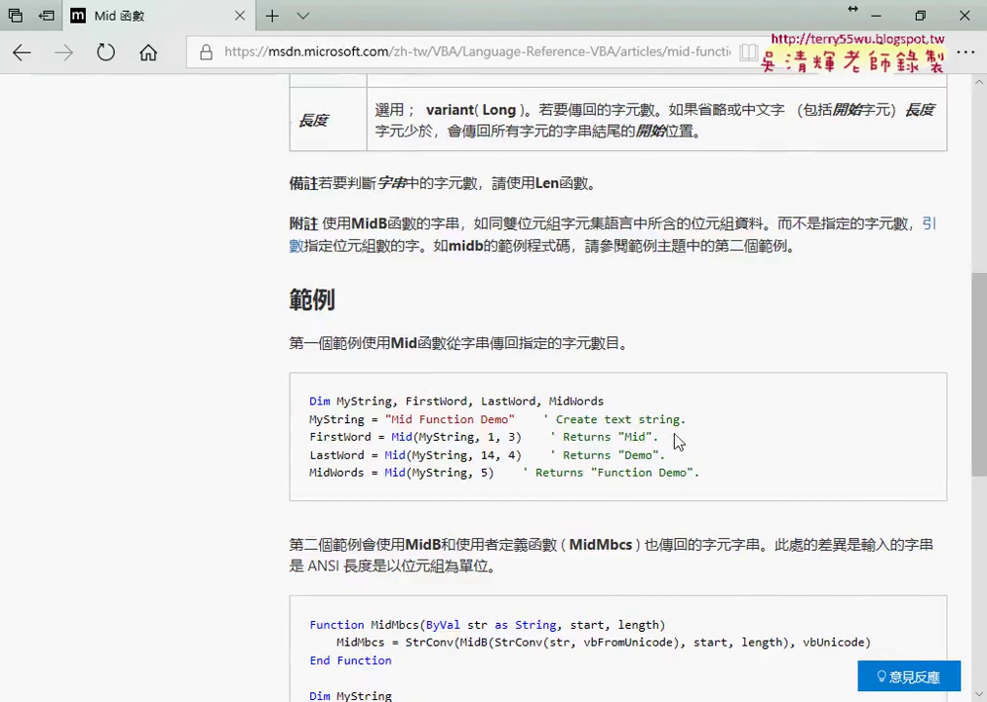
scroll(538, 349, "down", 1)
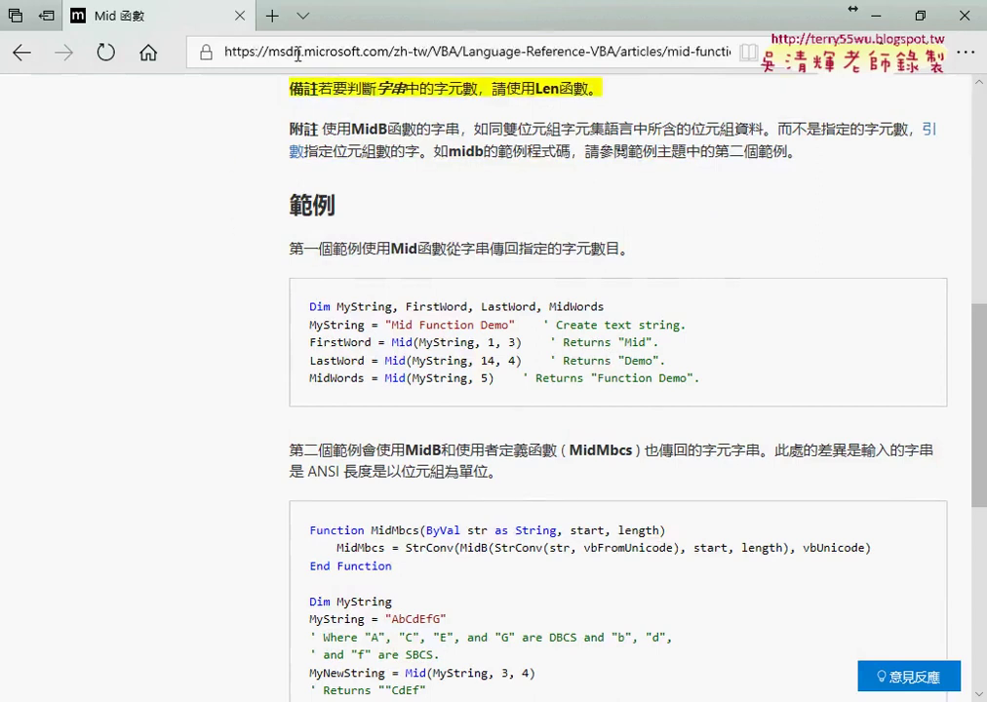
scroll(178, 212, "up", 4)
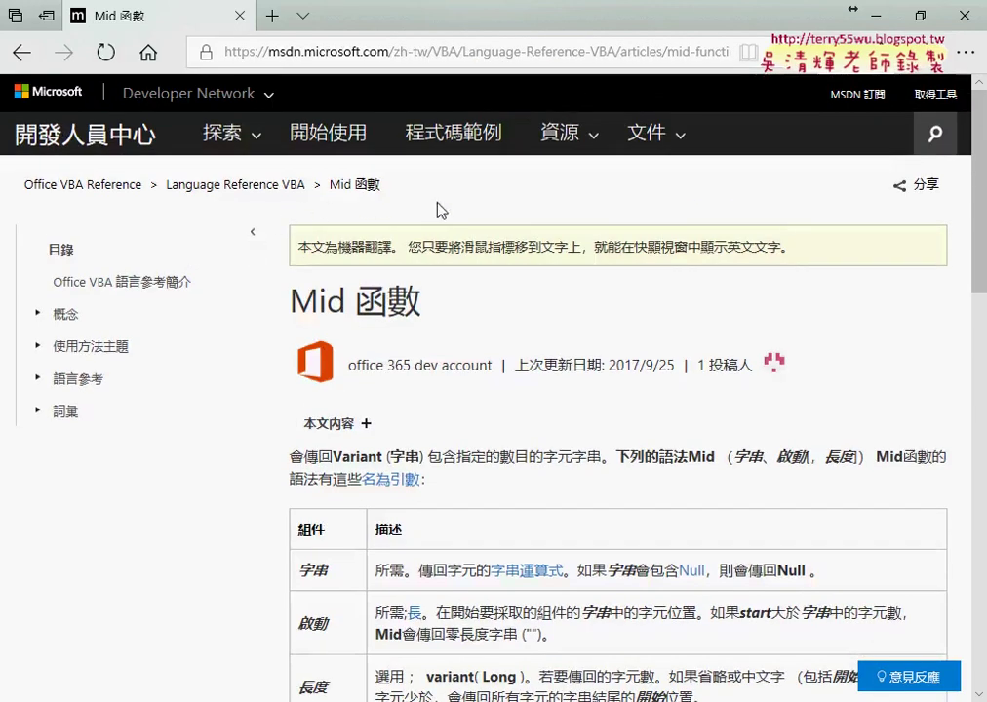
- Go up to the VBA language reference page and skim it
left_click(279, 193)
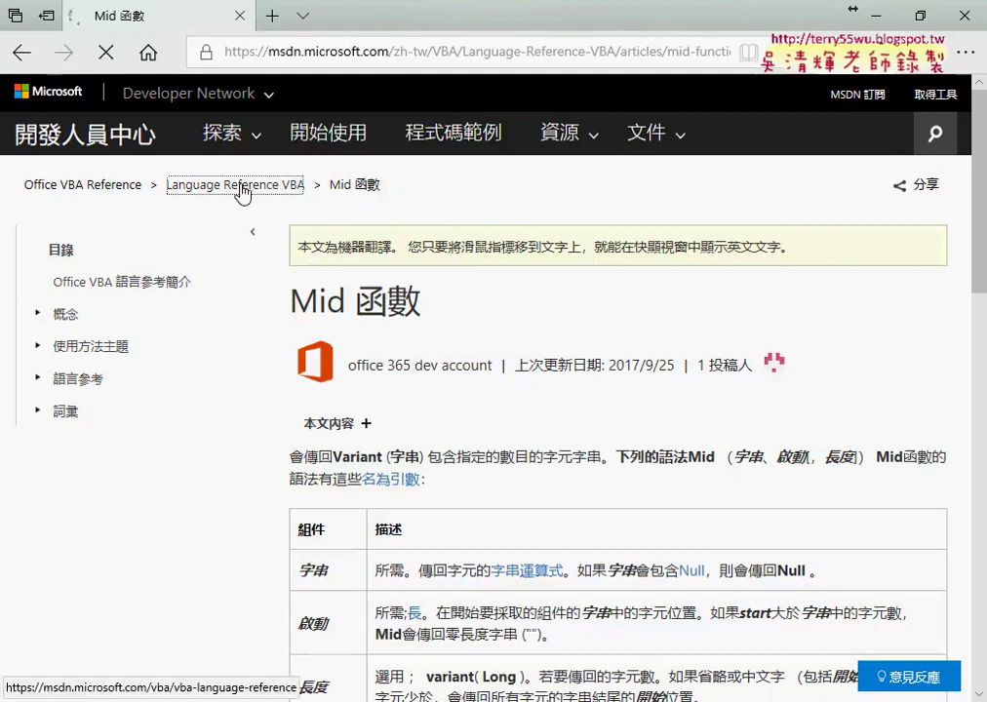
scroll(342, 271, "down", 3)
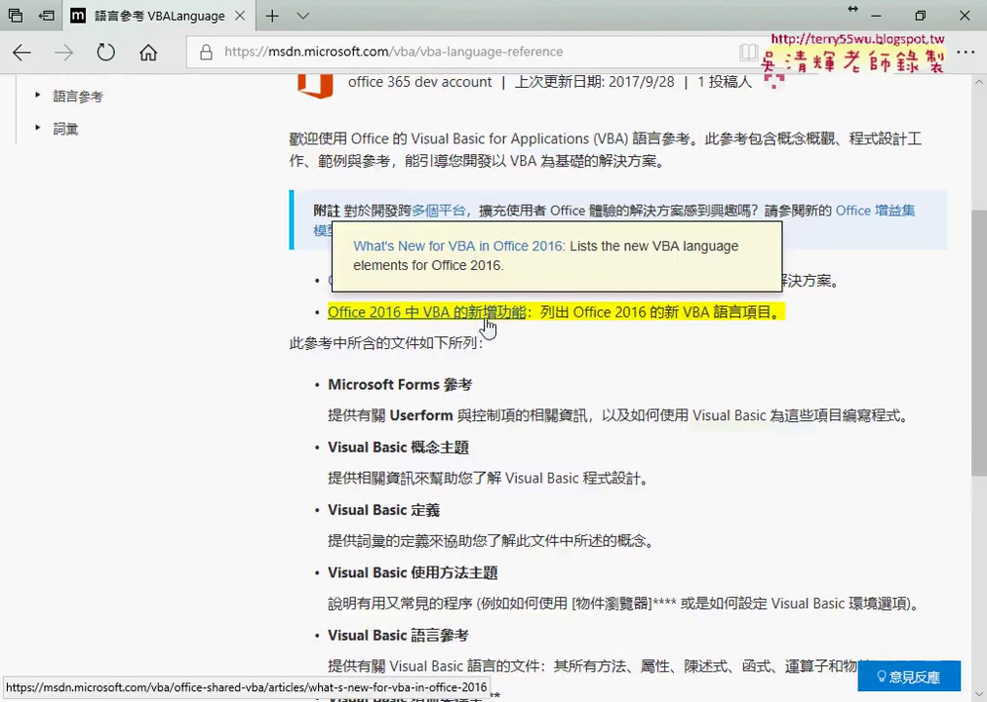
scroll(493, 325, "down", 3)
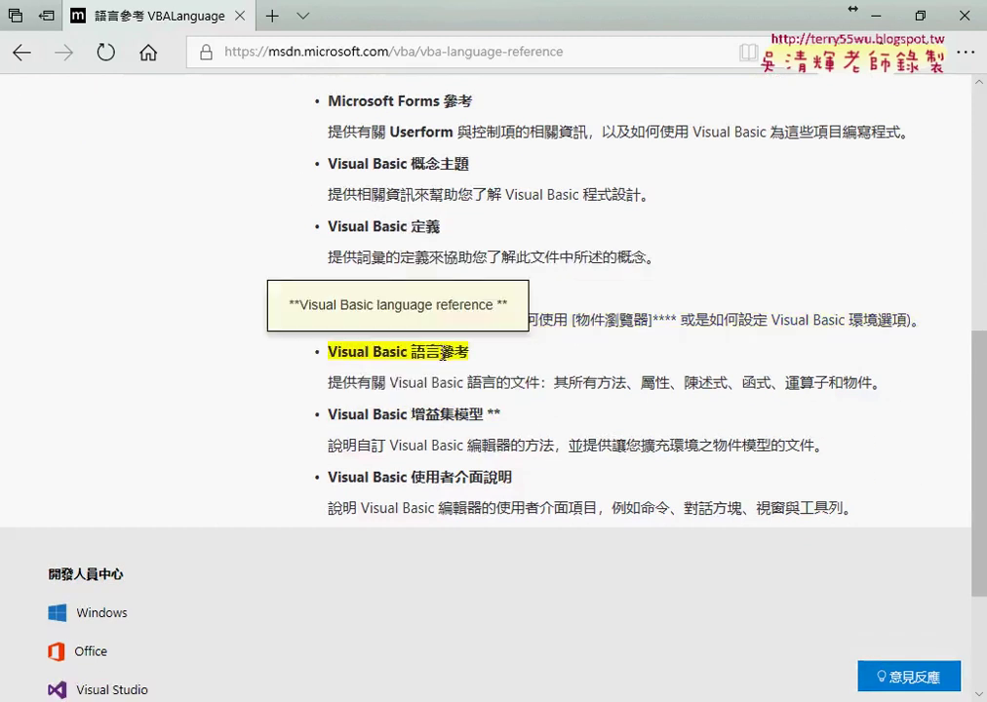
scroll(429, 355, "up", 2)
scroll(405, 359, "up", 2)
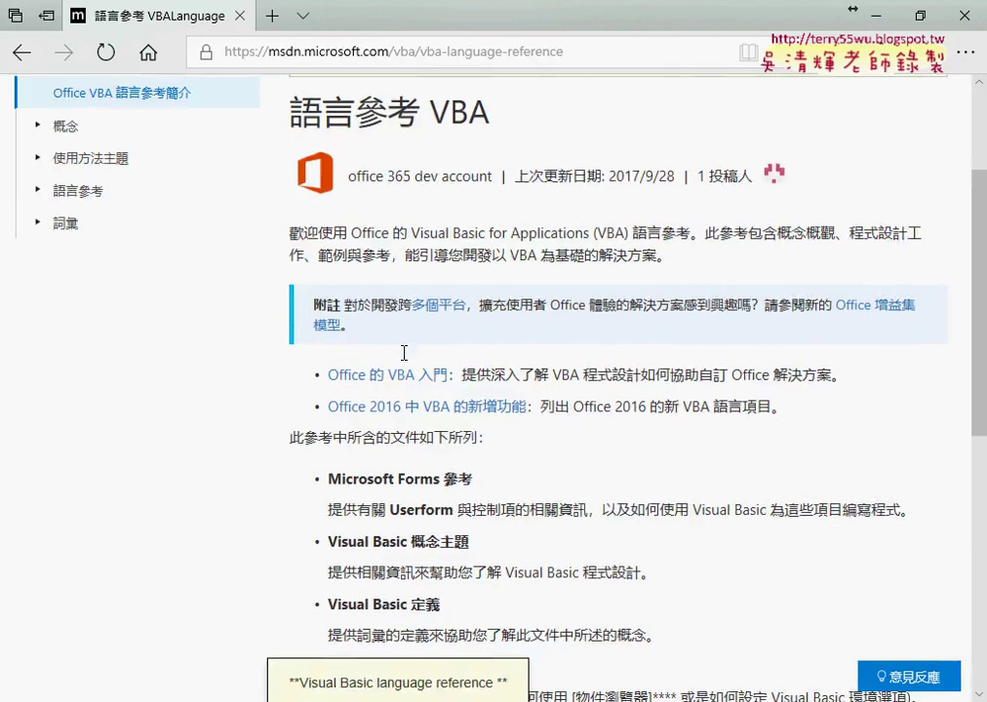
- Browse the 函數 (Visual Basic for Applications) index down to Year 函數, then close Edge
left_click(78, 192)
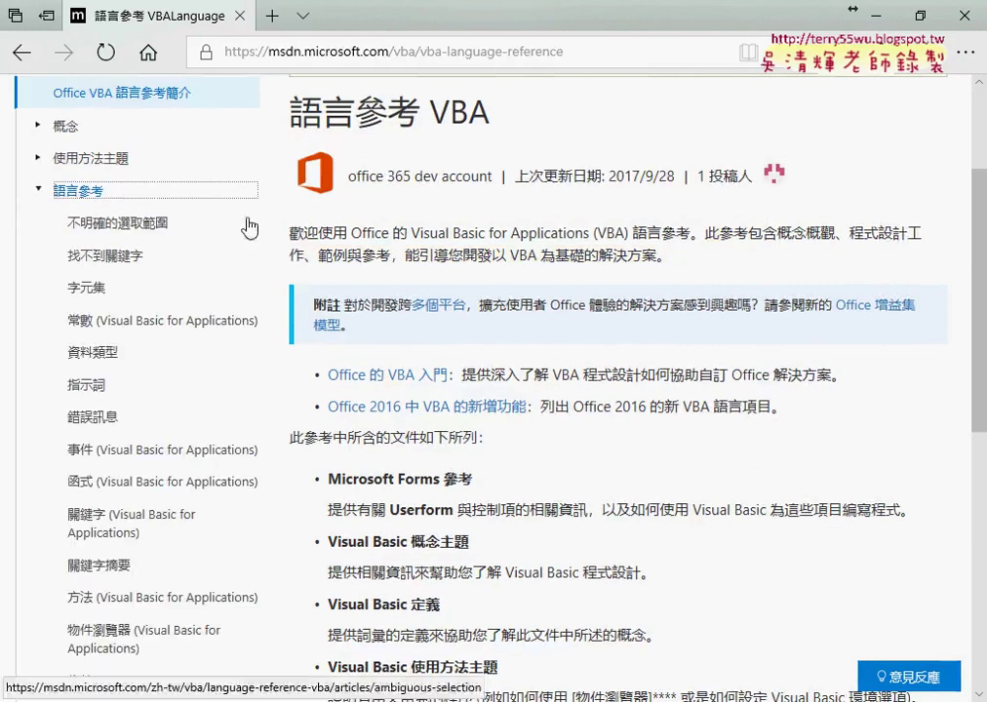
left_click(116, 483)
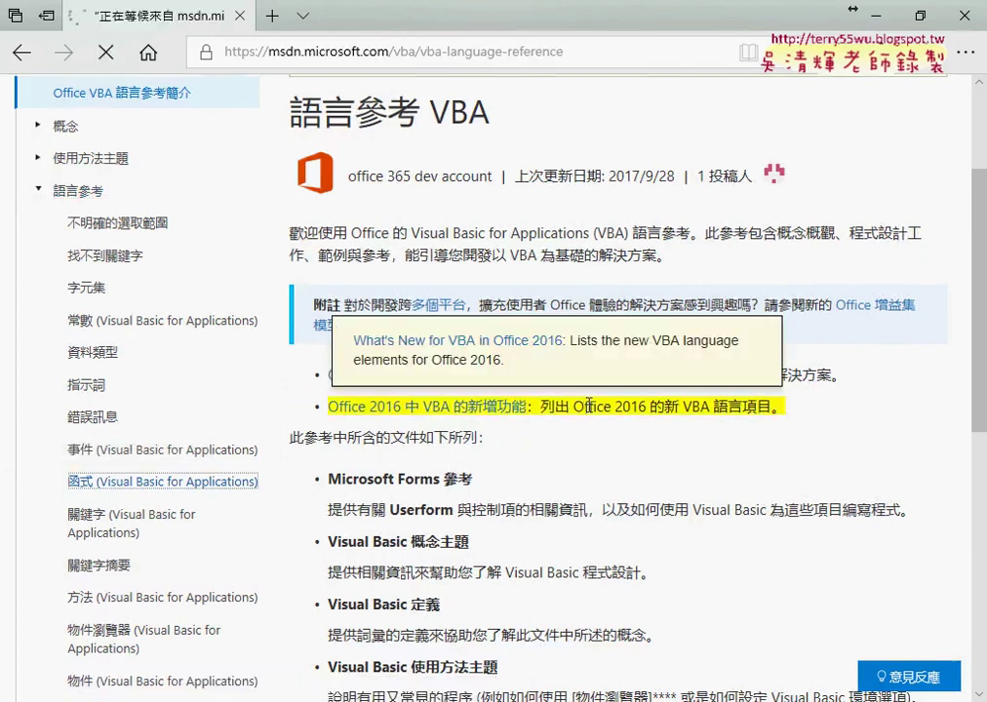
scroll(656, 395, "down", 3)
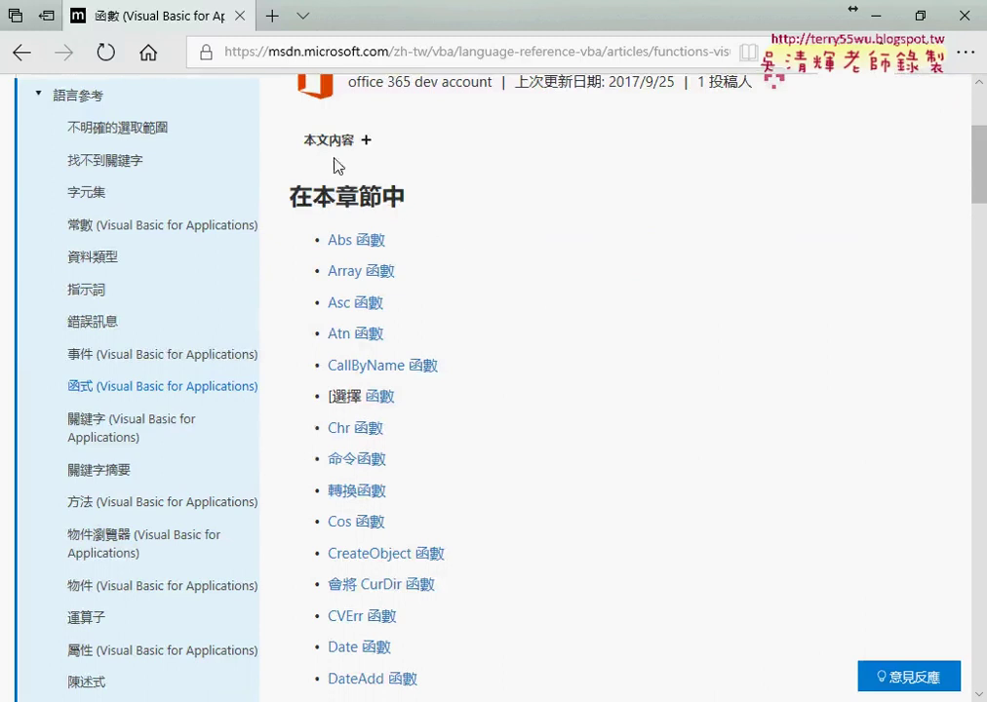
scroll(590, 356, "down", 3)
scroll(598, 354, "down", 1)
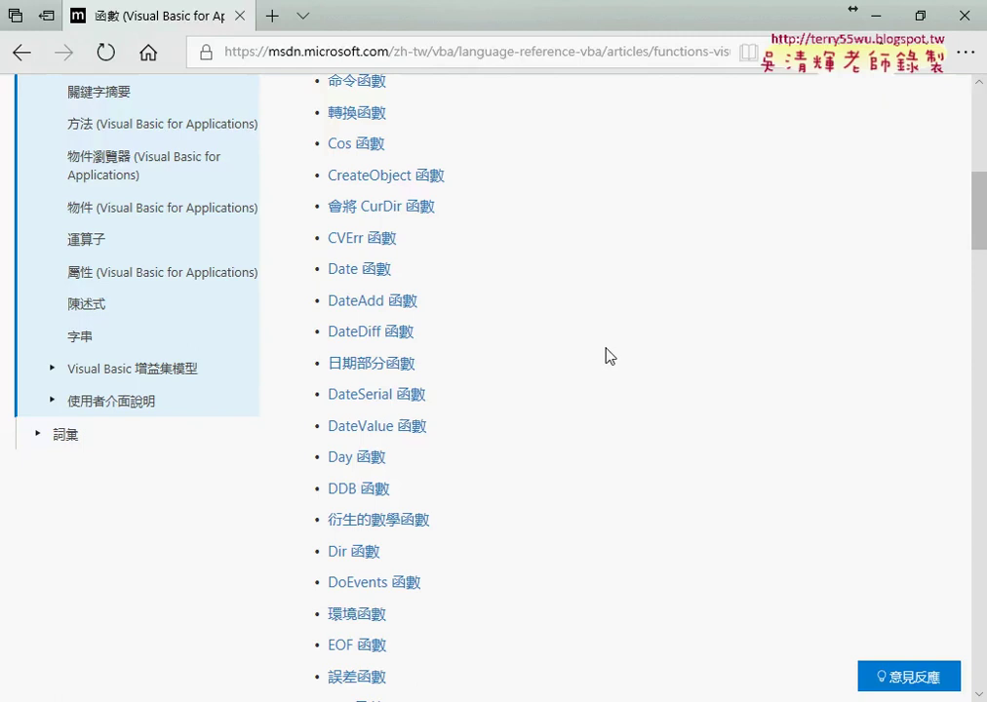
scroll(610, 358, "down", 1)
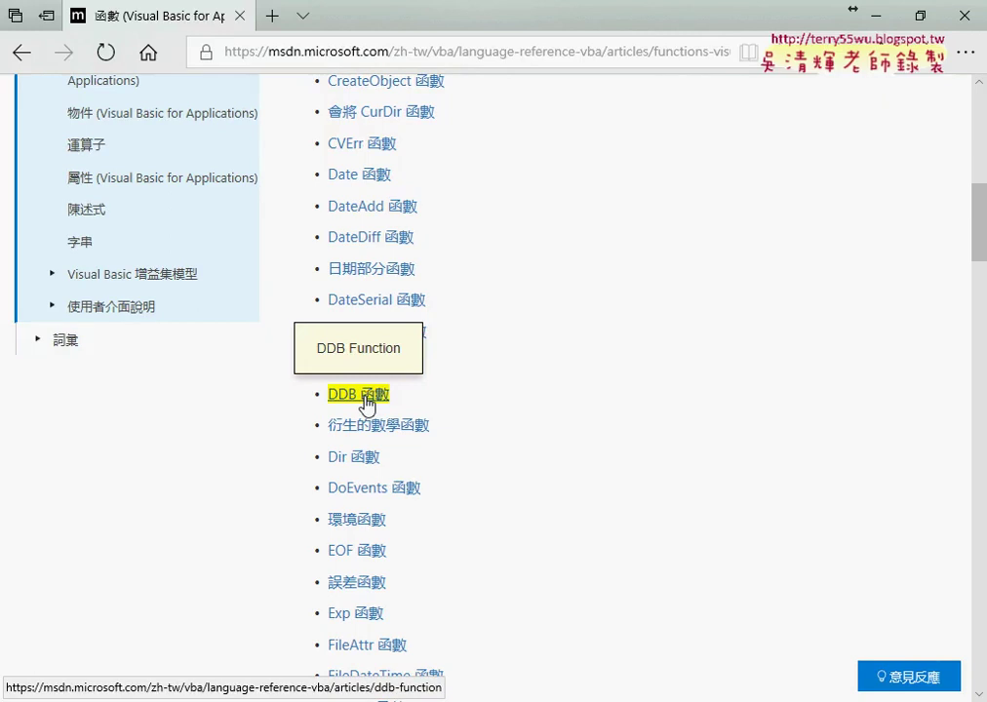
scroll(560, 450, "down", 3)
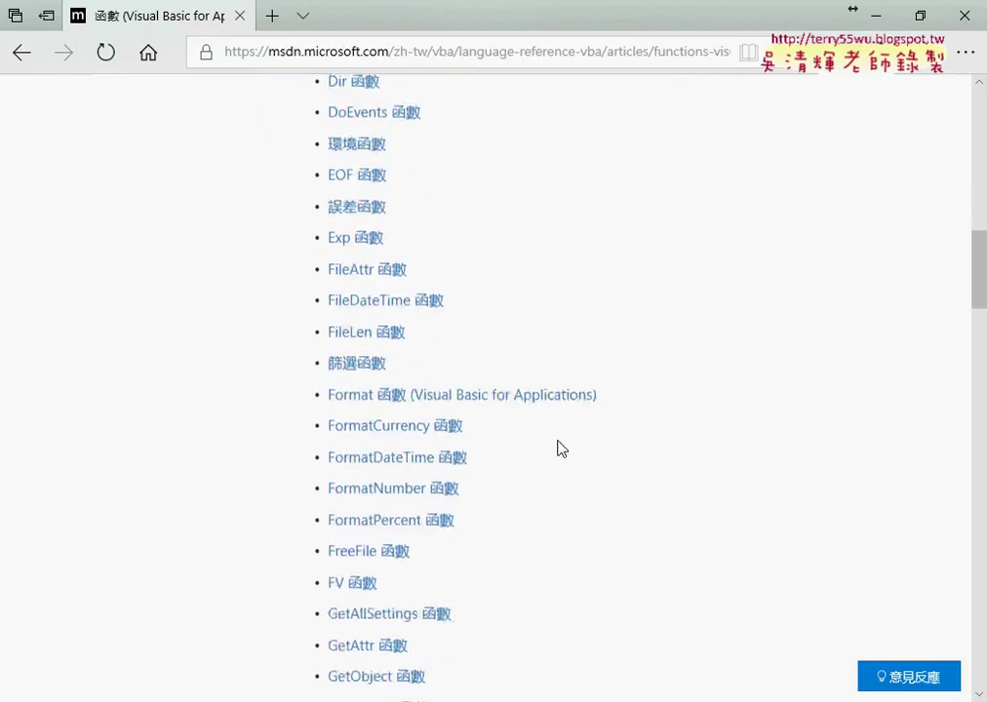
scroll(561, 449, "down", 2)
scroll(562, 449, "down", 4)
scroll(562, 449, "down", 4)
scroll(562, 449, "down", 4)
scroll(562, 449, "down", 4)
scroll(562, 449, "down", 4)
scroll(561, 448, "down", 4)
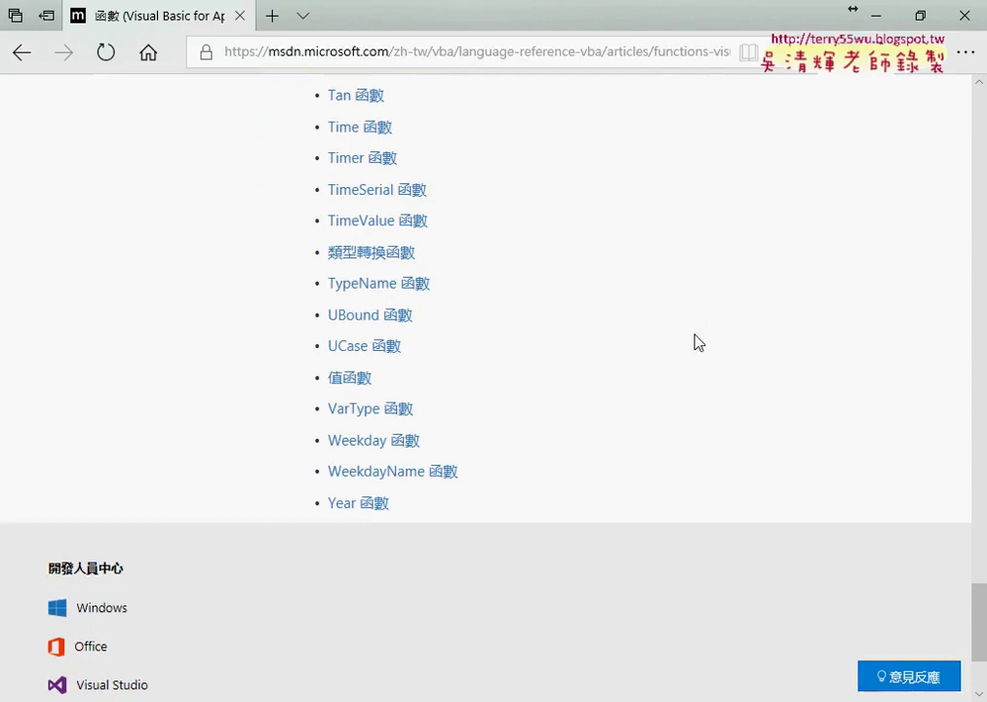
left_click(958, 19)
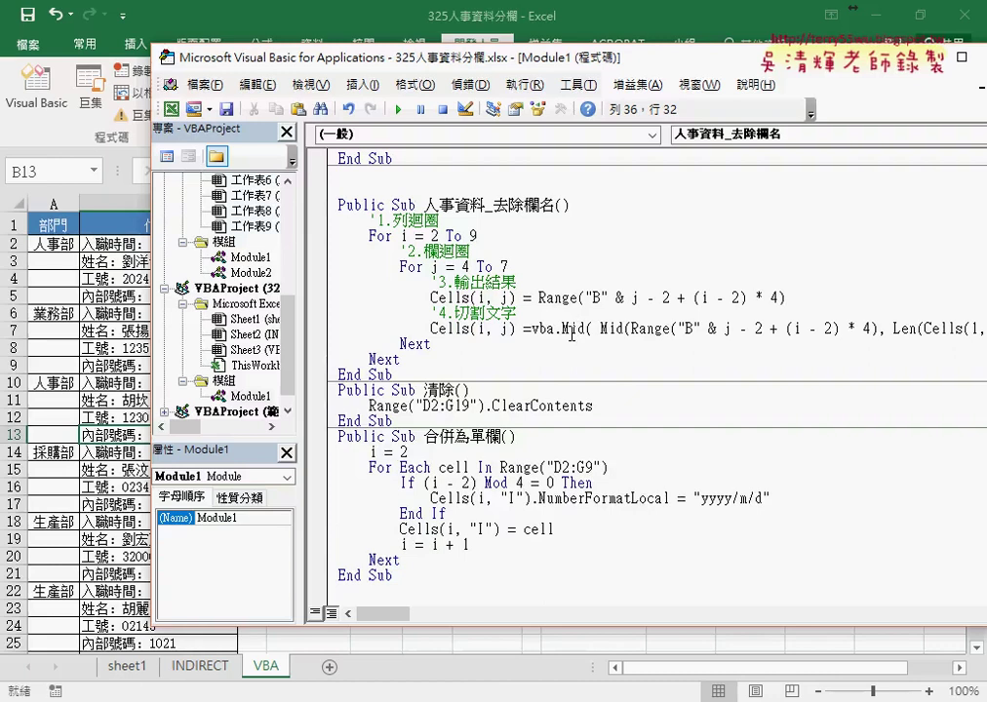
- Delete the duplicate Mid( so the line reads Cells(i, j) = VBA.Mid(Range(...), then add a blank line
left_click_drag(594, 328, 561, 329)
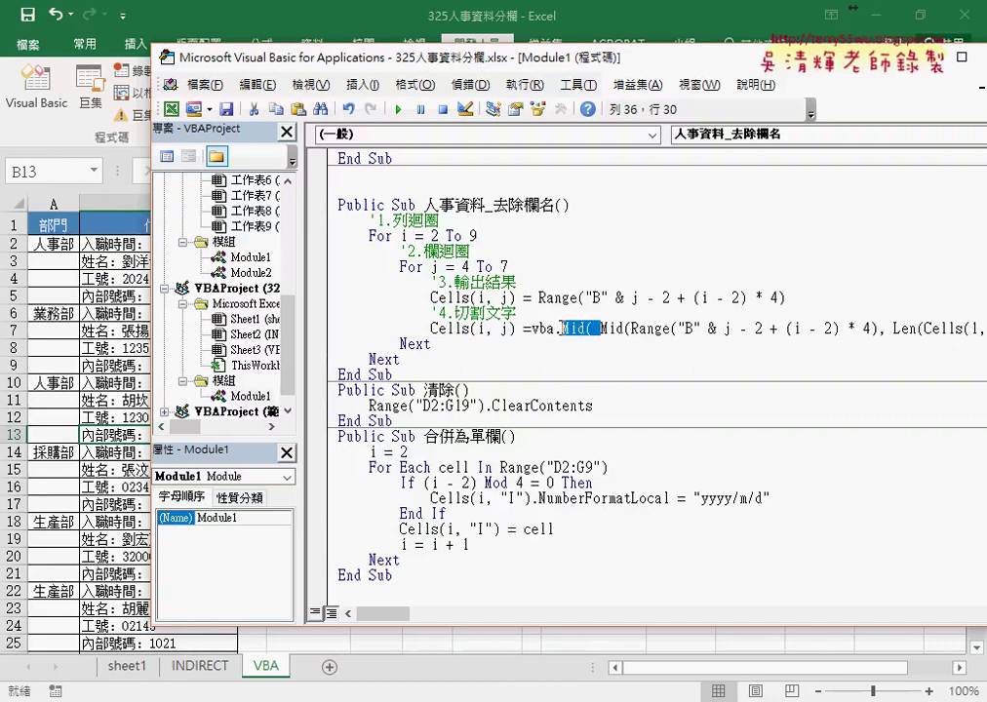
key("Delete")
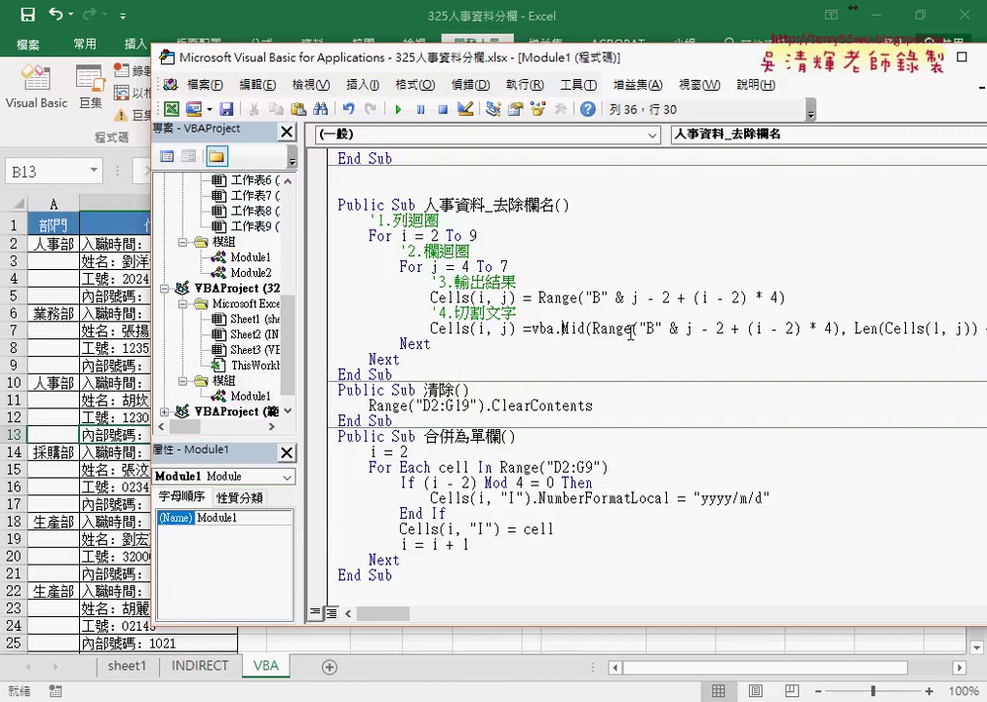
key("Down")
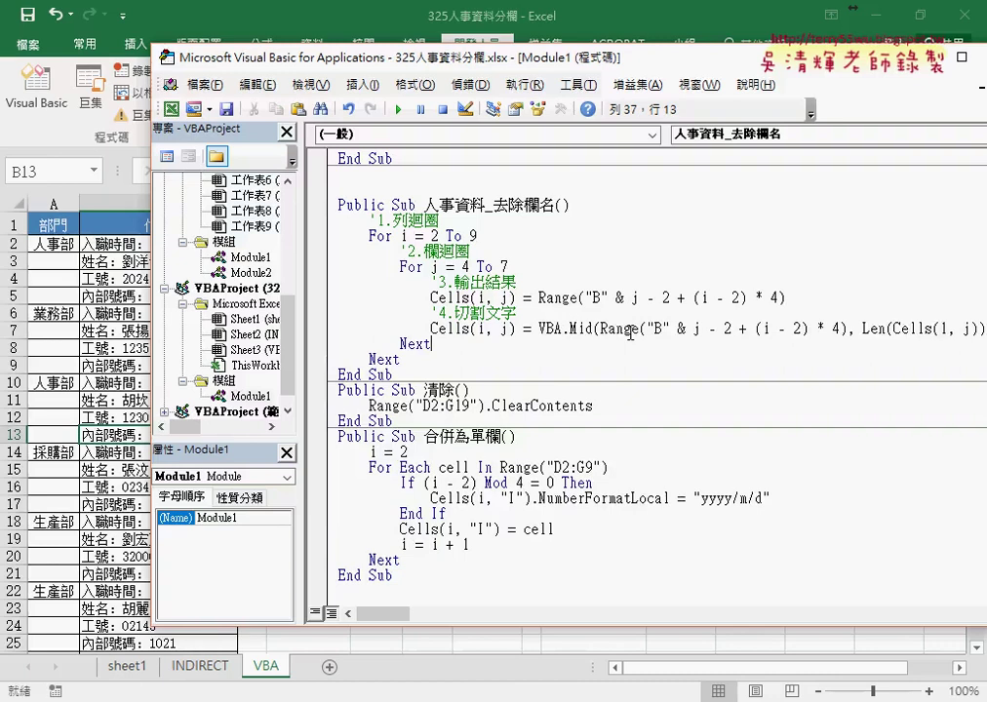
left_click_drag(571, 329, 539, 329)
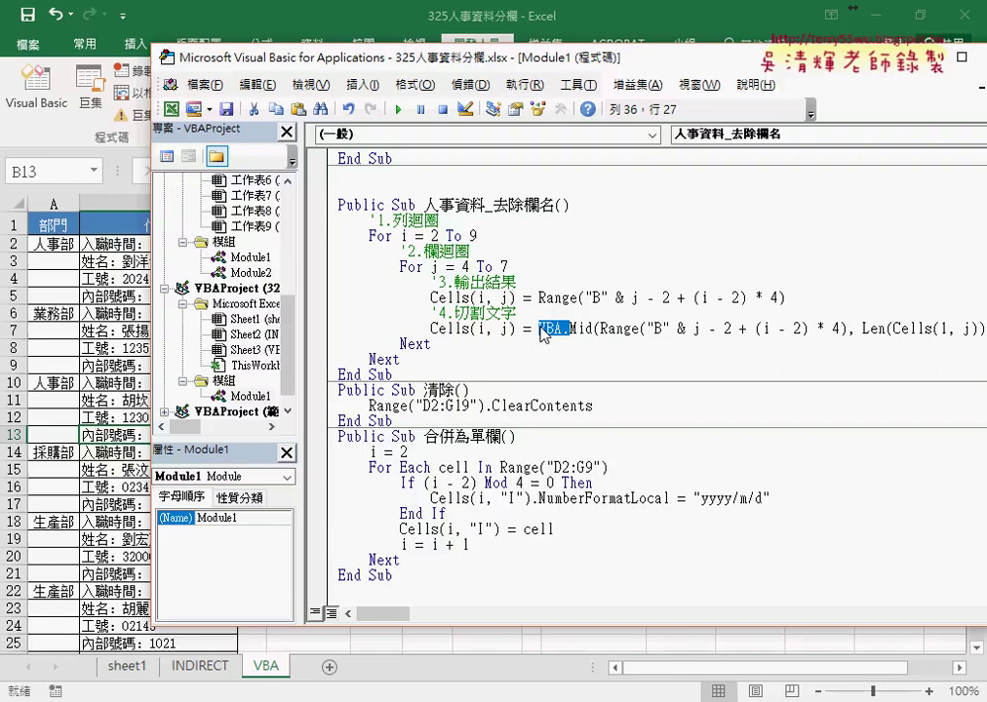
left_click(602, 329)
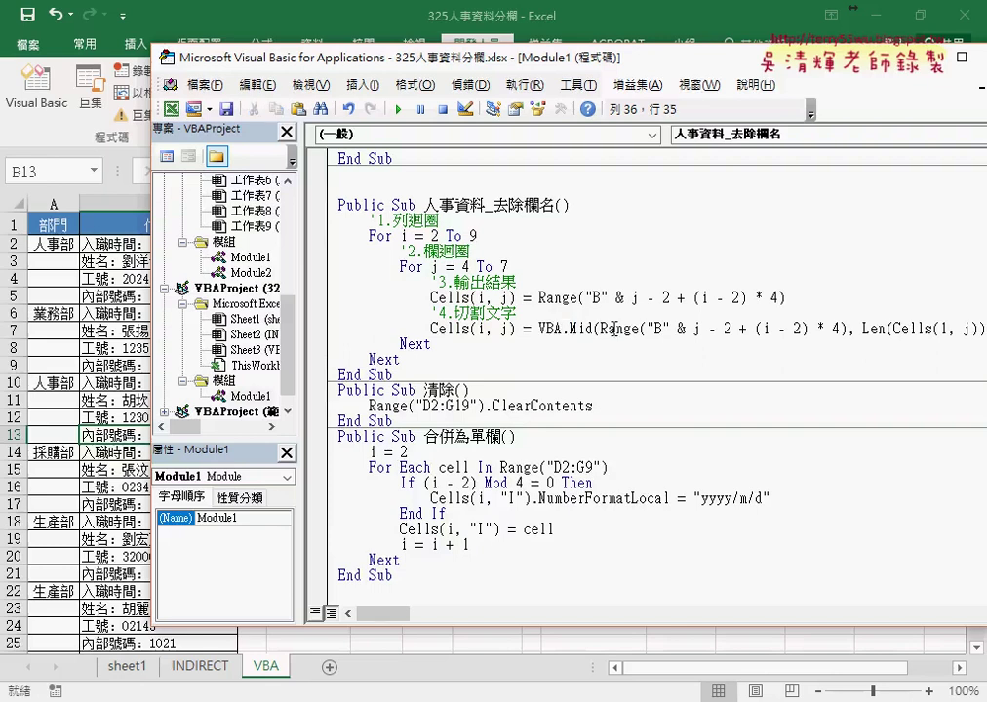
key("End")
key("Return")
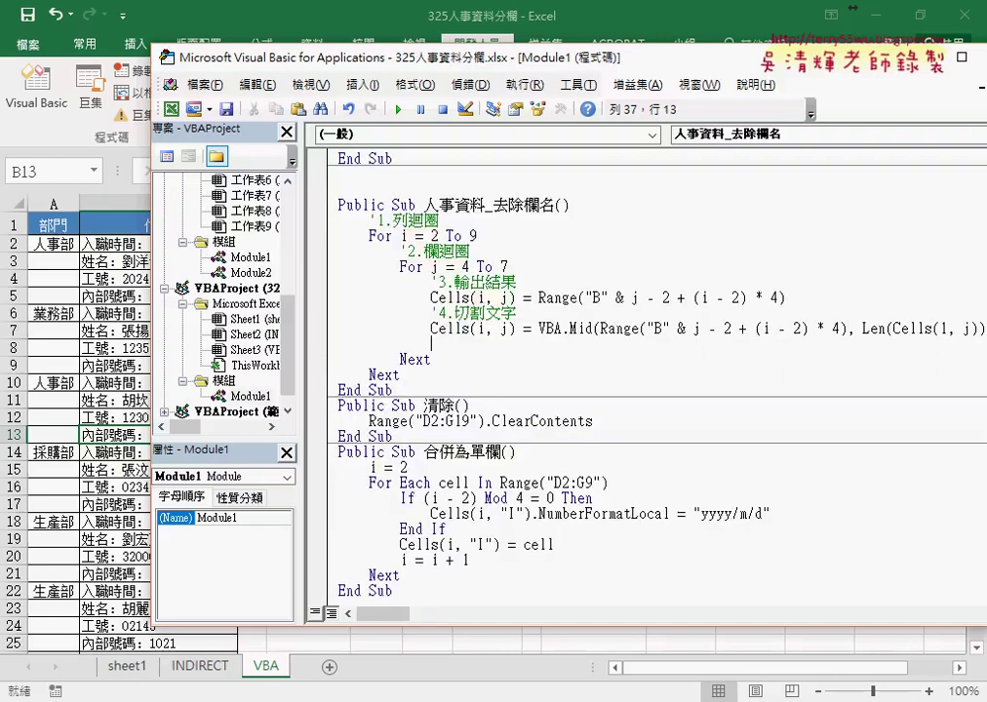
- Paste a copy of the VBA.Mid line below and trim it to just Cells(i, j) =
left_click(330, 329)
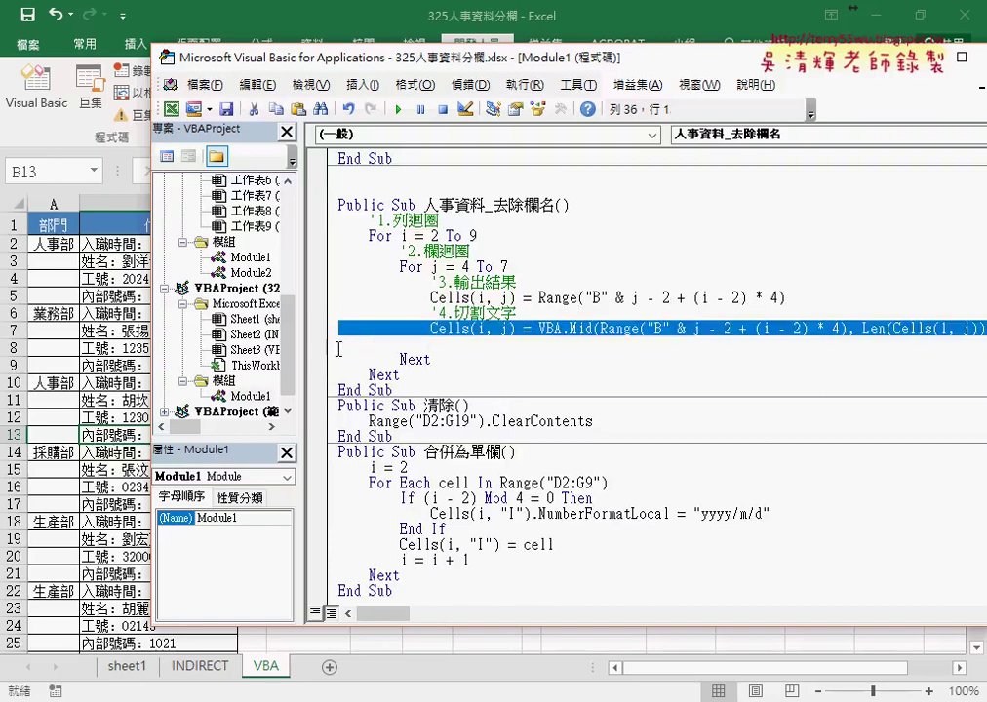
left_click(337, 346)
key("ctrl+v")
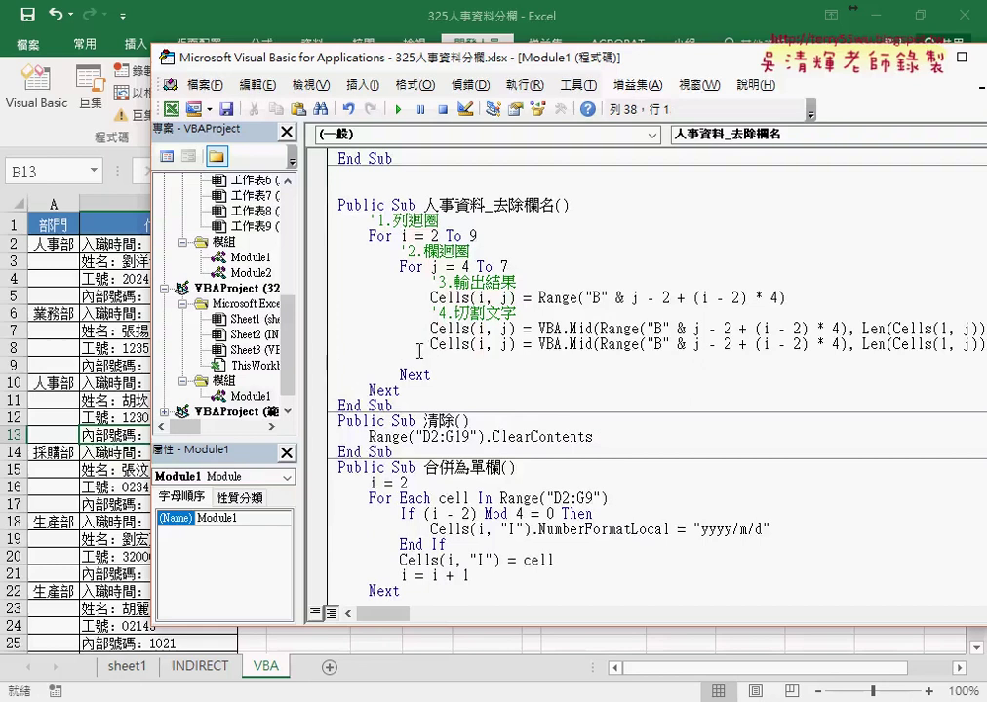
key("End")
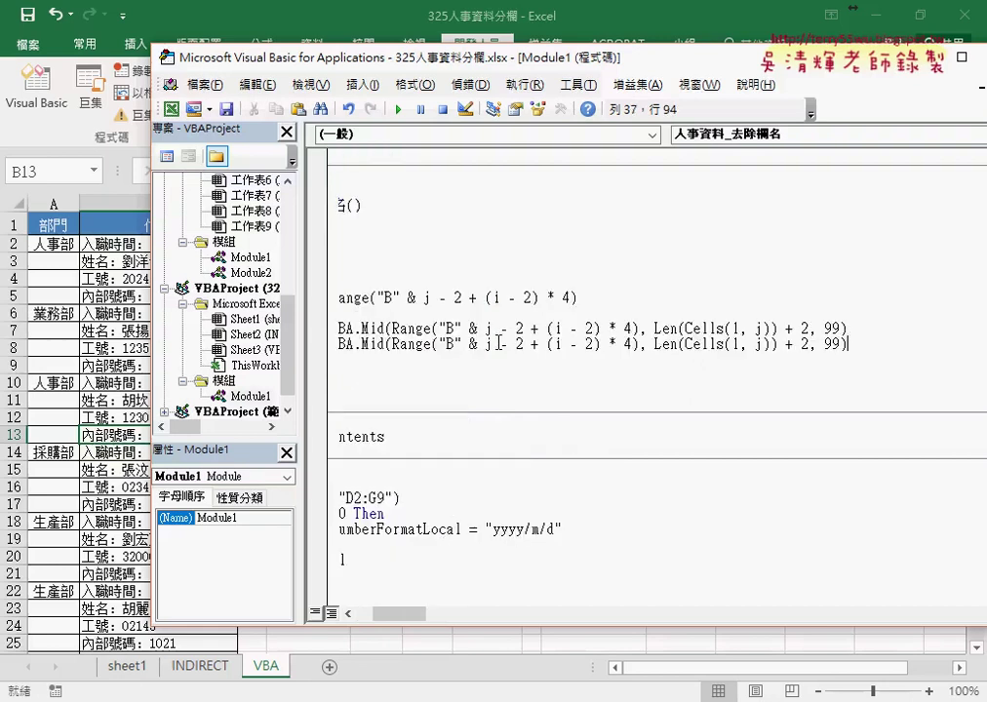
key("Home")
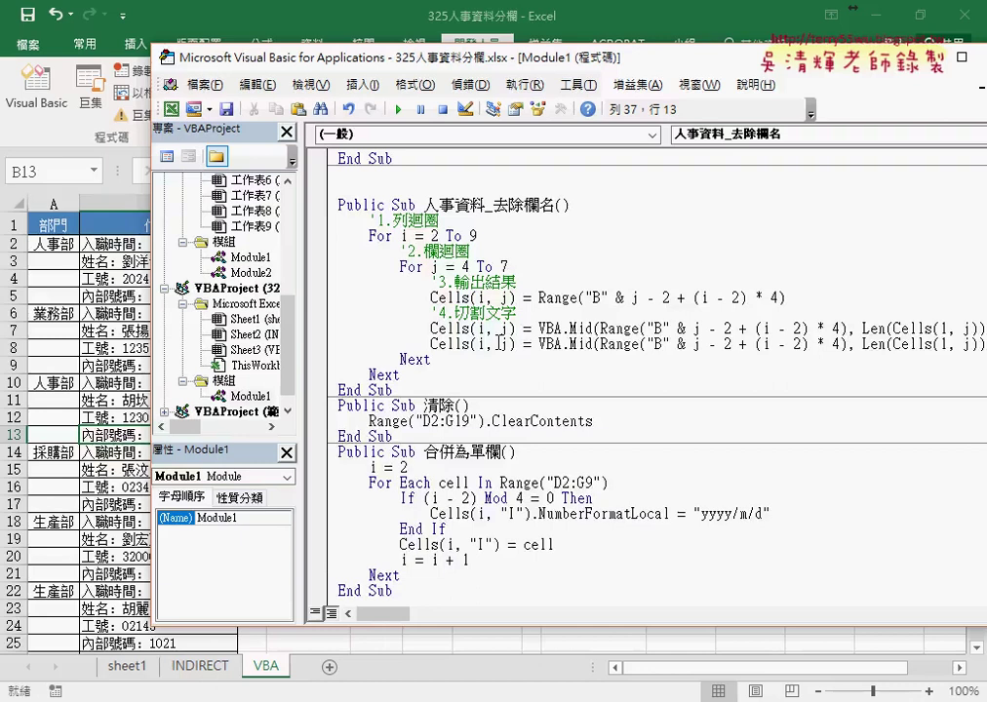
left_click(537, 343)
key("shift+End")
key("Delete")
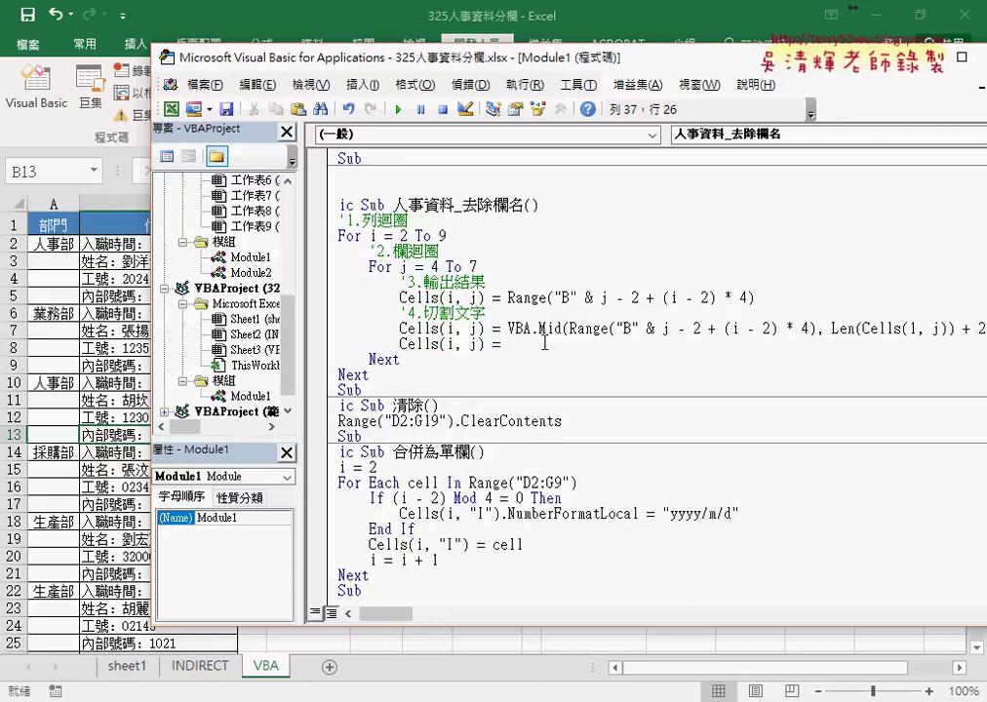
- Type application.WorksheetFunction. after the equals sign using suggestions, then start typing re
type("a")
type("pplic")
type("a")
type("tio")
type("n")
type(".")
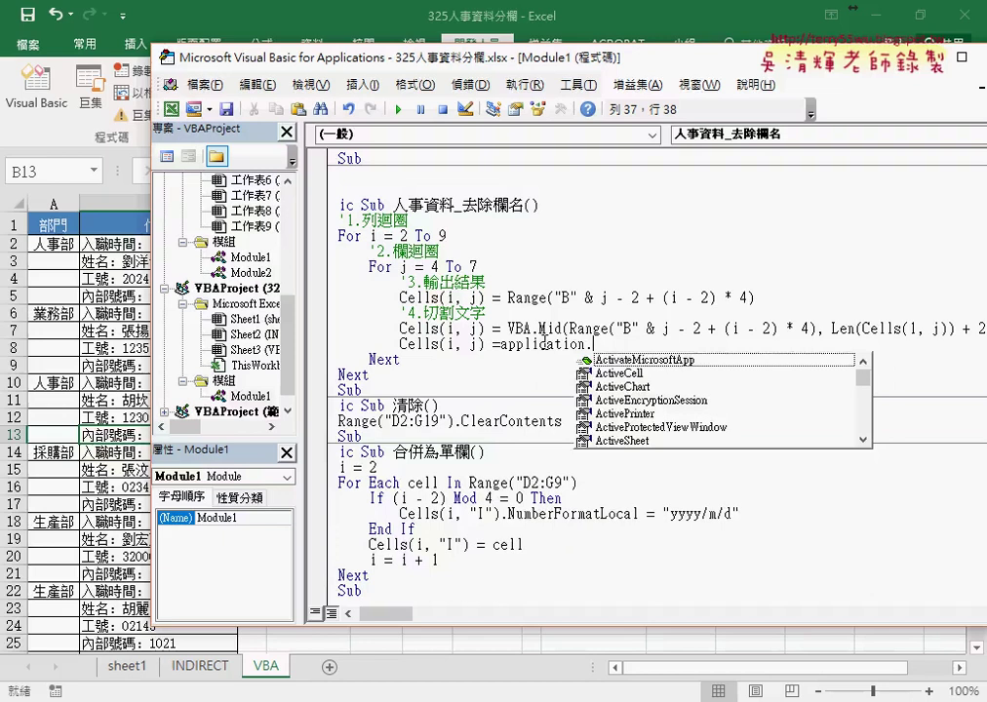
type("w")
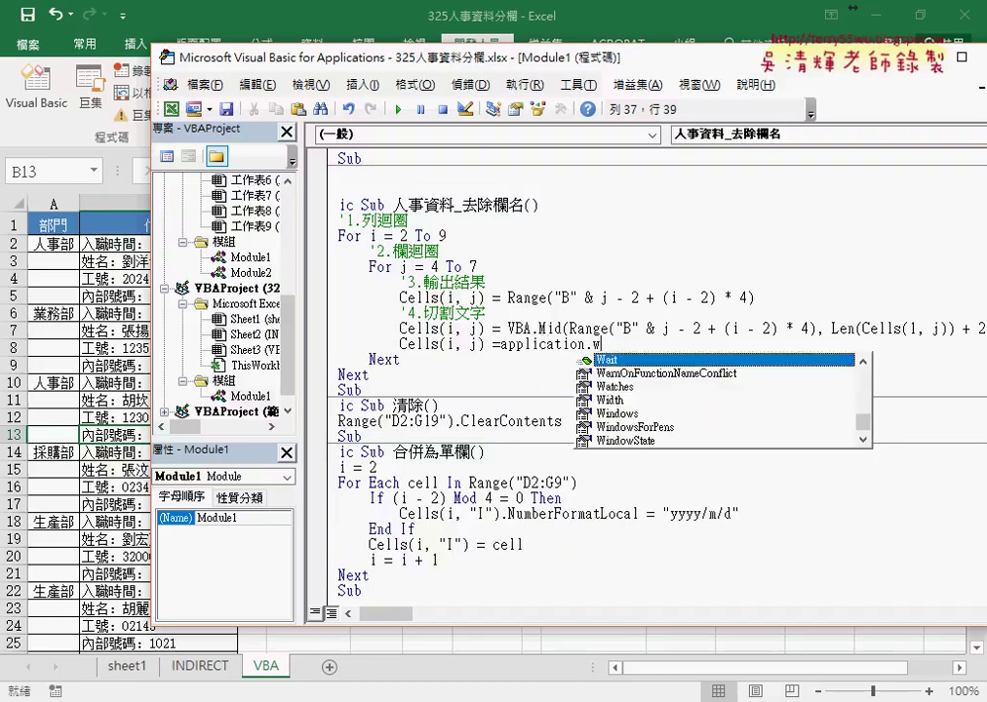
type("o")
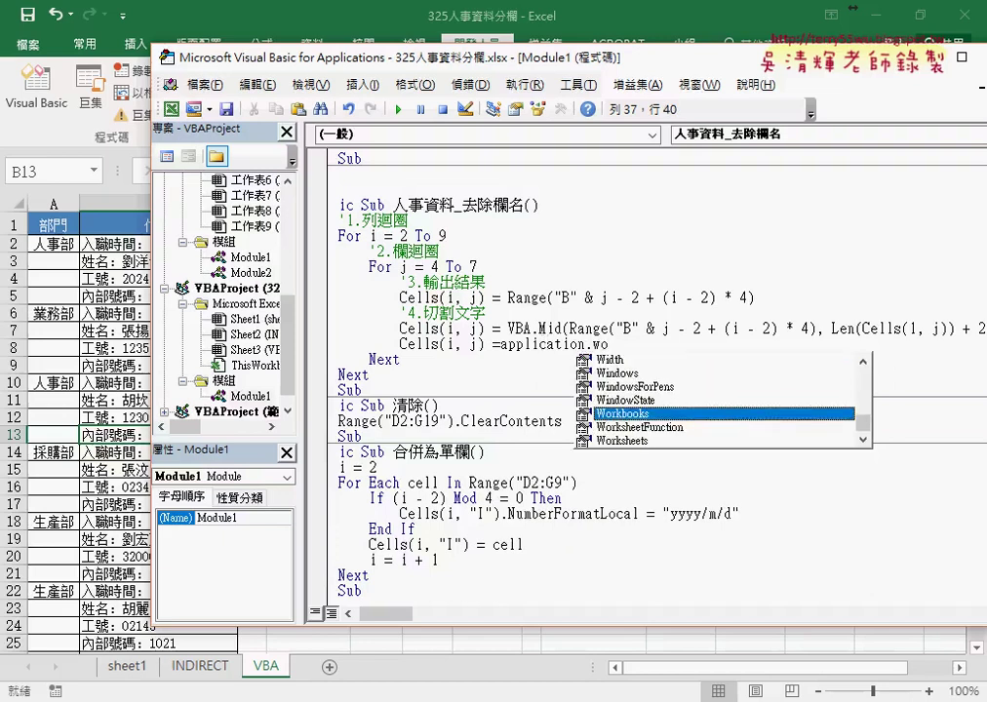
key("Down")
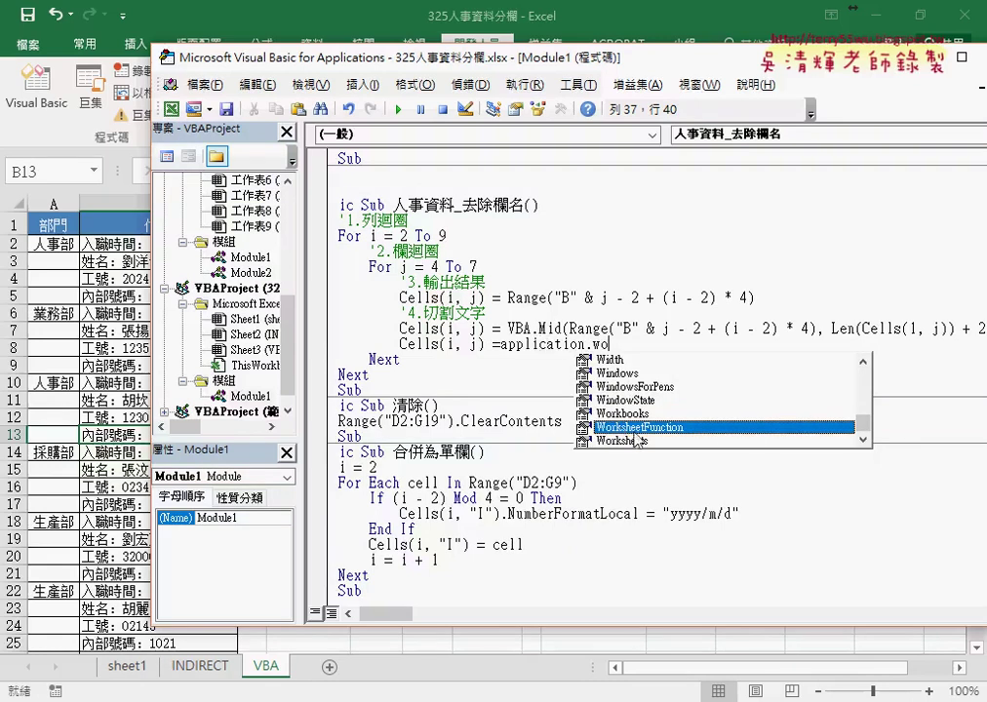
double_click(683, 437)
type(".")
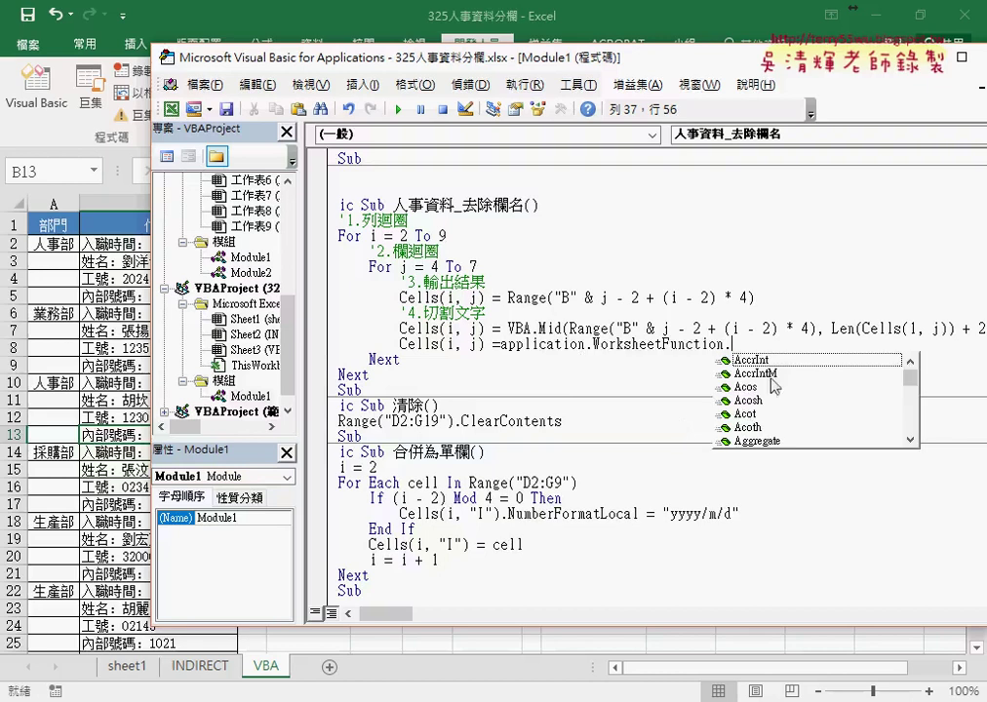
left_click_drag(910, 377, 914, 439)
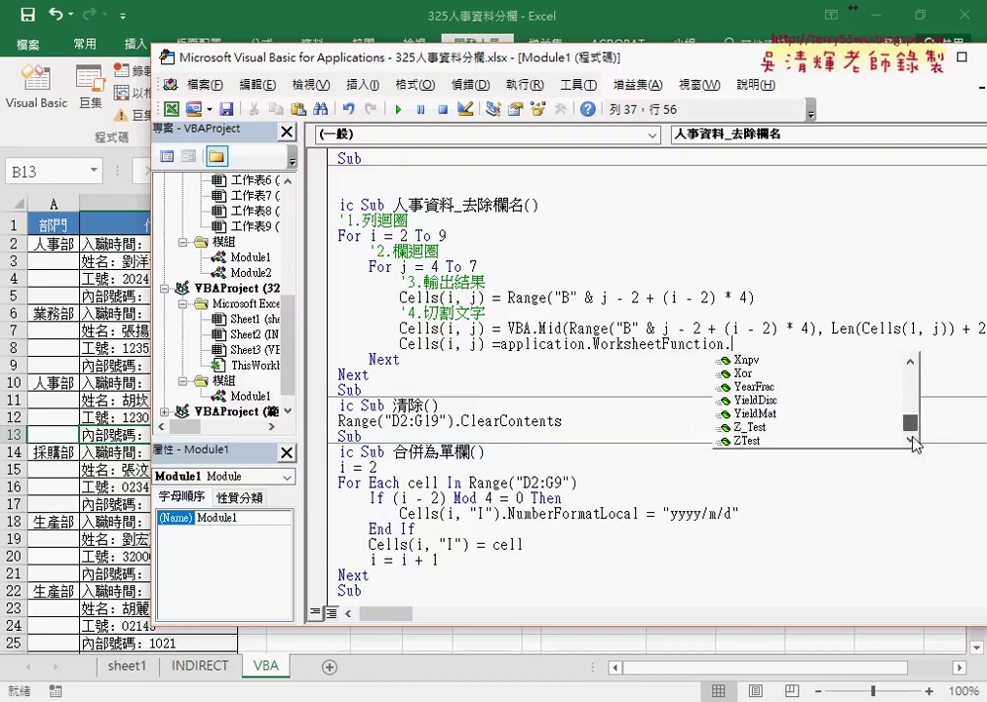
type("re")
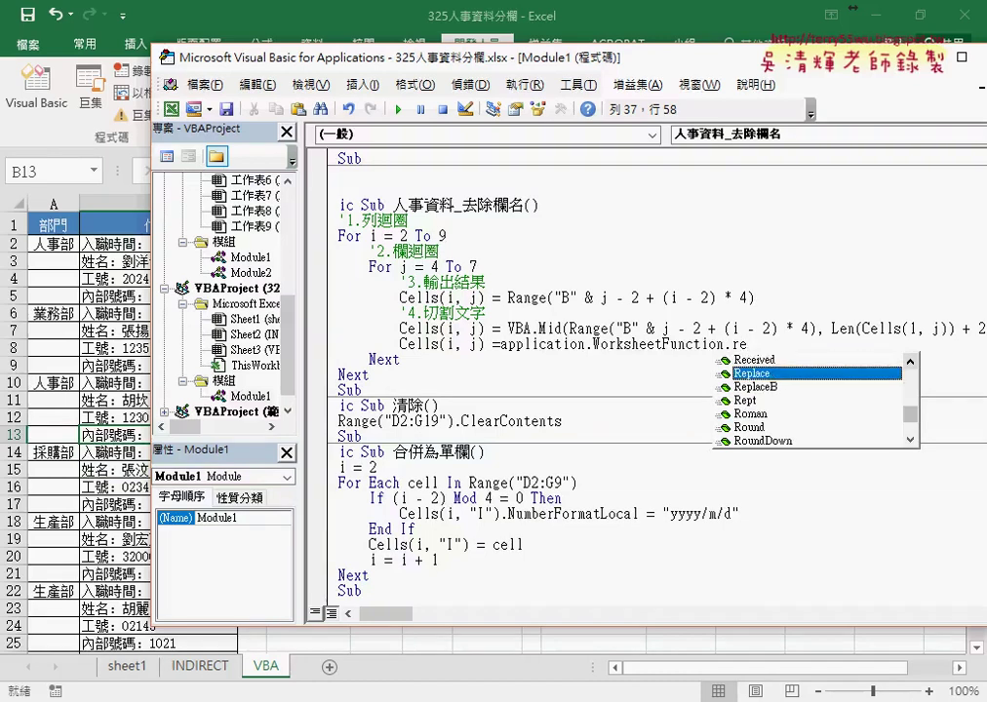
- Complete the method as Replace( and dismiss the compile error from a failed drag
double_click(767, 374)
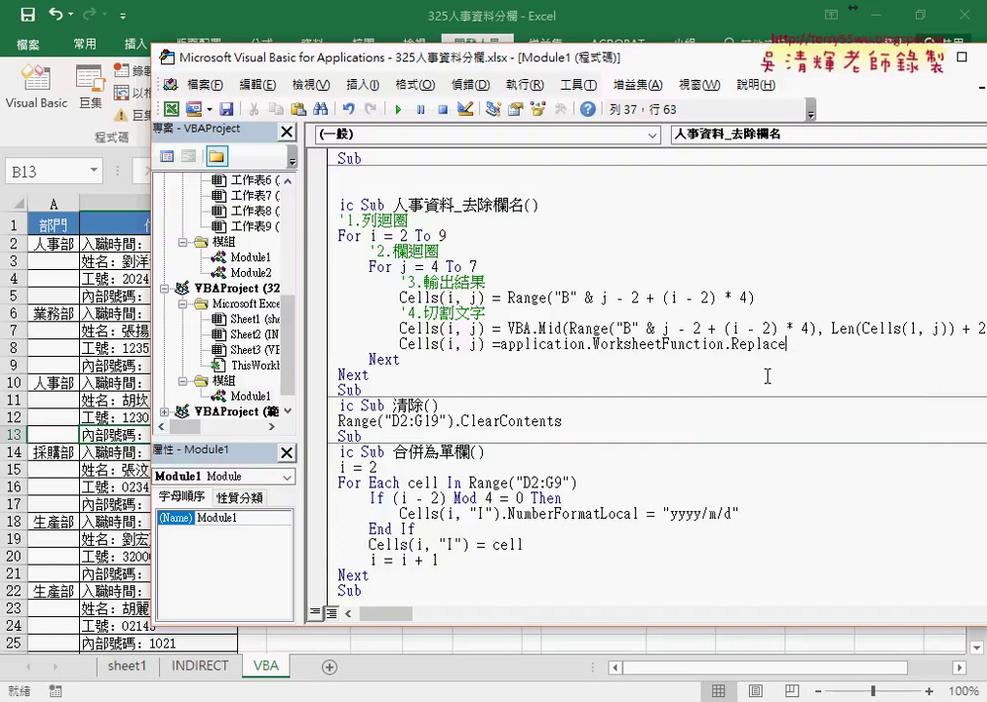
type("(")
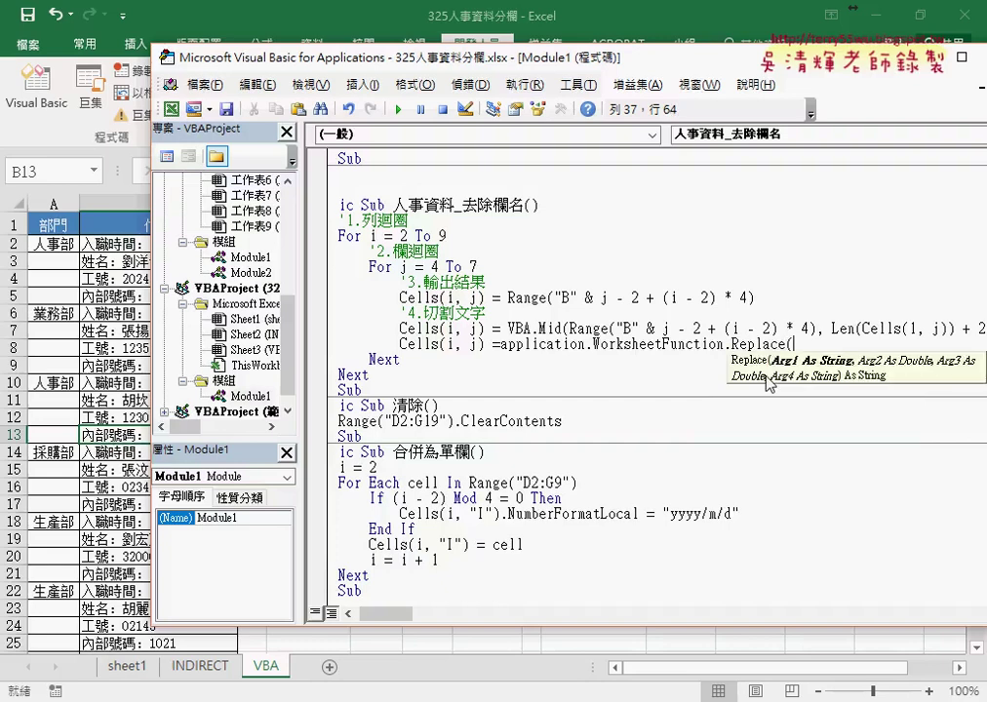
left_click_drag(405, 615, 430, 621)
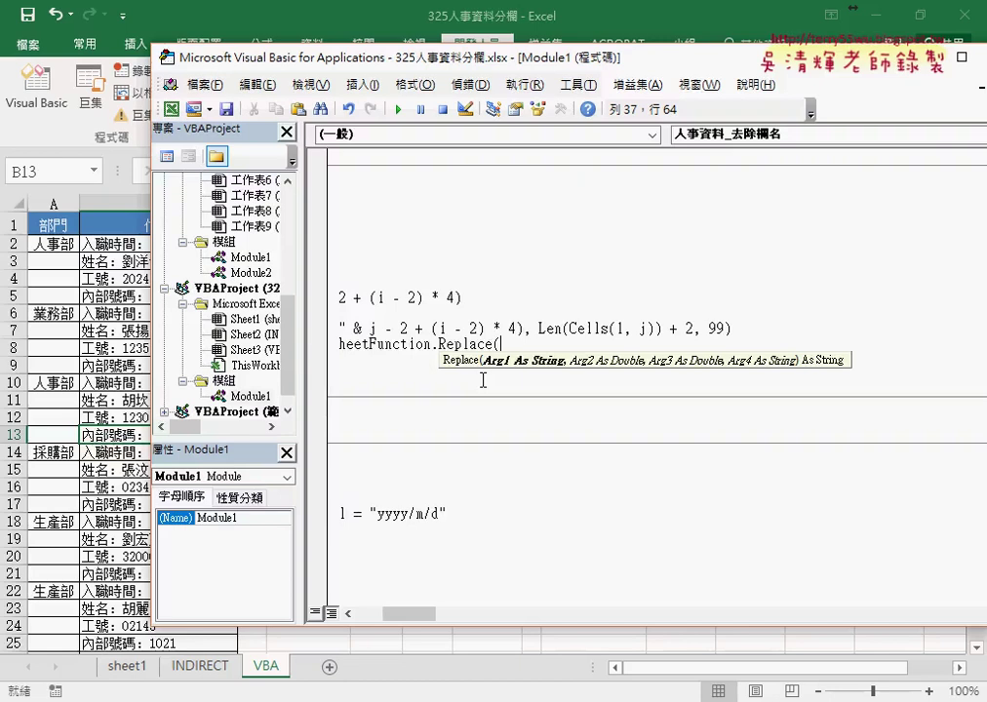
left_click_drag(420, 615, 408, 617)
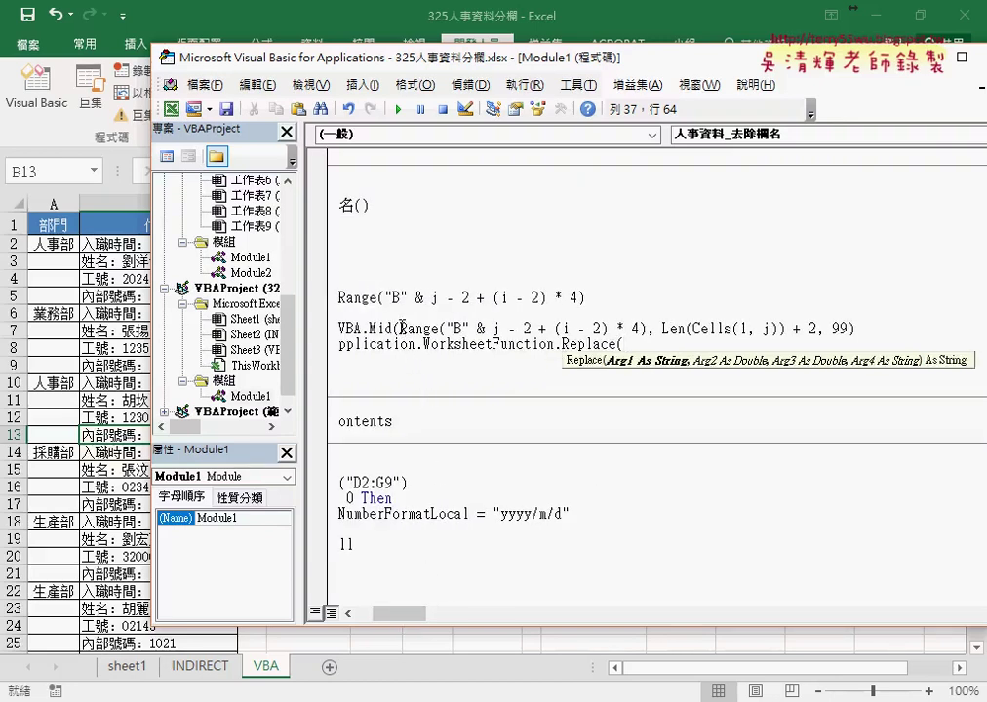
left_click(403, 330)
- Copy Range("B" & j - 2 + (i - 2) * 4) into Replace( with a comma, then return to Excel
left_click(478, 438)
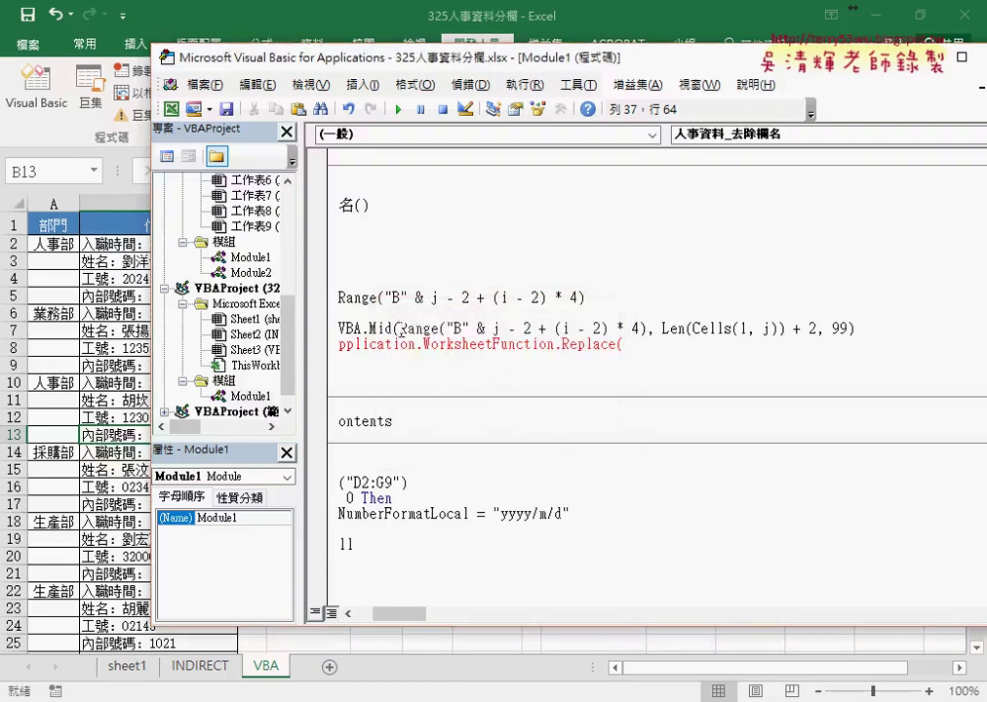
left_click_drag(401, 330, 647, 330)
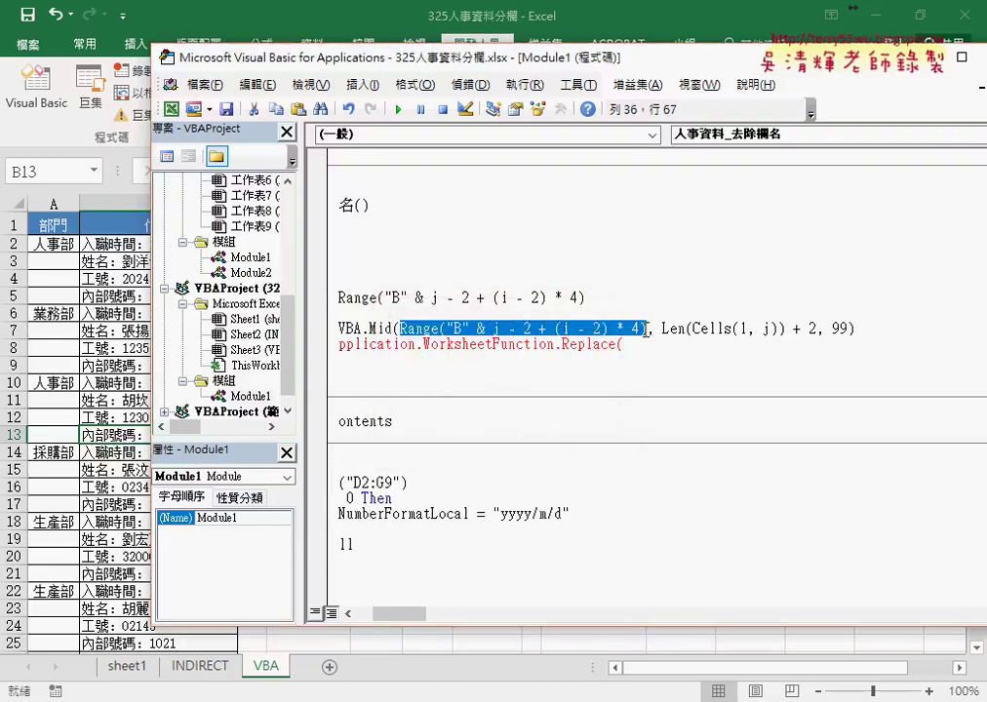
left_click_drag(639, 330, 626, 347)
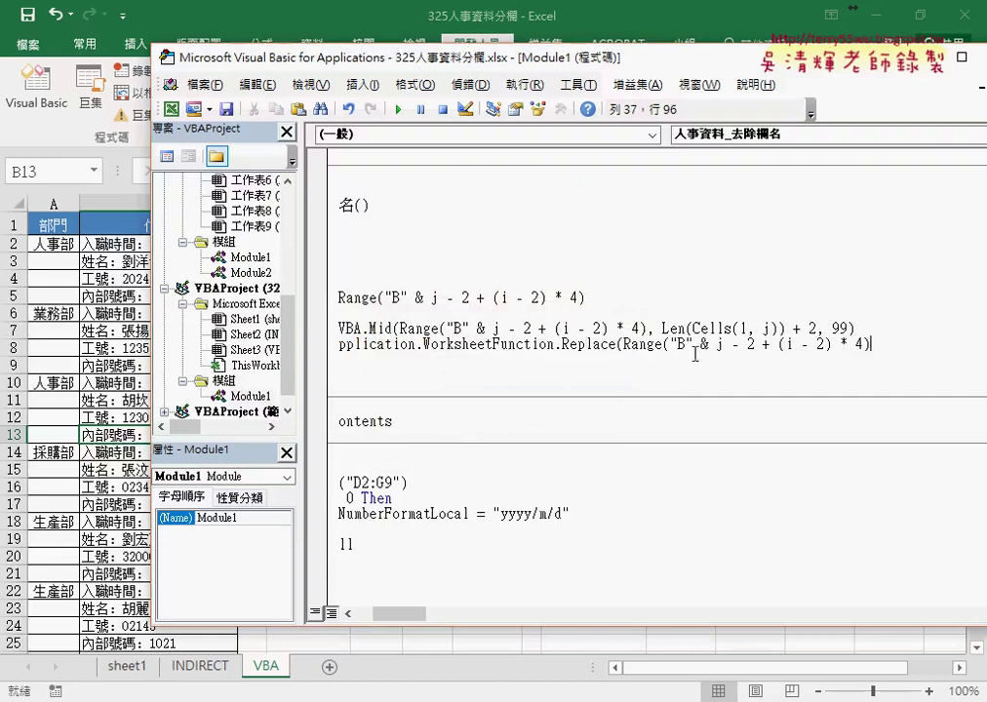
type(",")
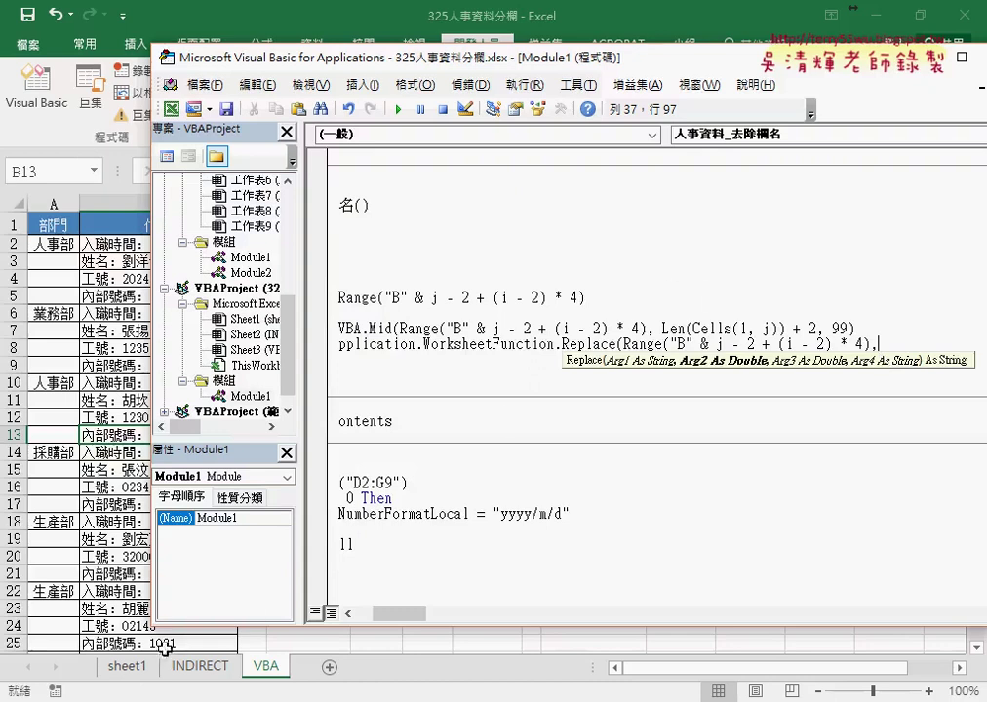
key("alt+F11")
left_click(126, 666)
- From cell I2 on the INDIRECT sheet, review REPLACE's four arguments, cancel, and return to VBA
left_click(265, 668)
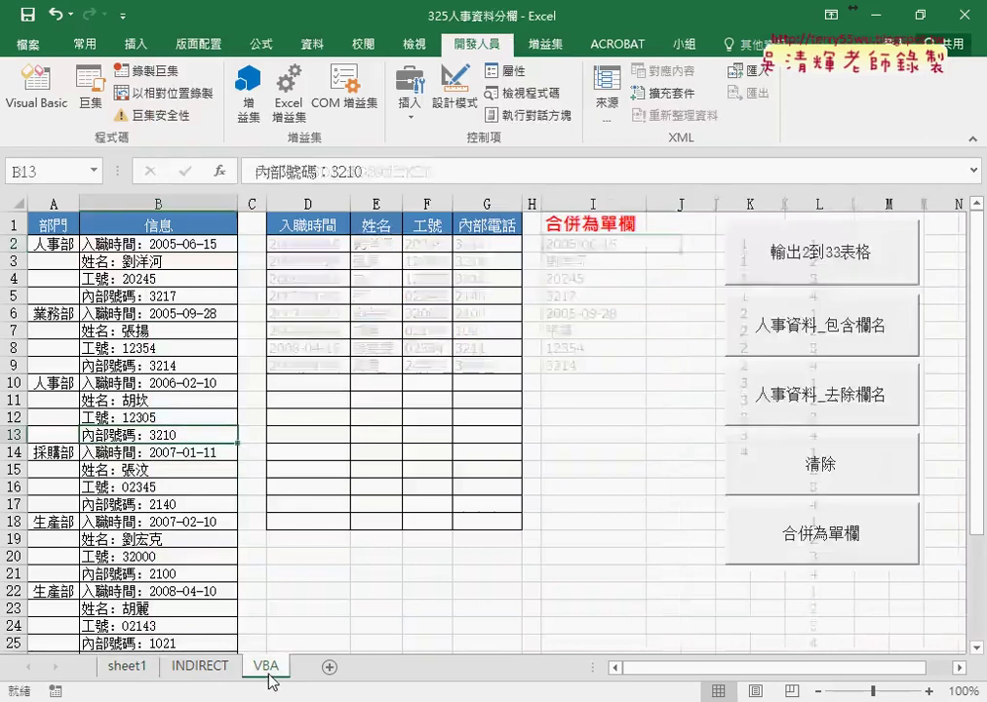
left_click(202, 669)
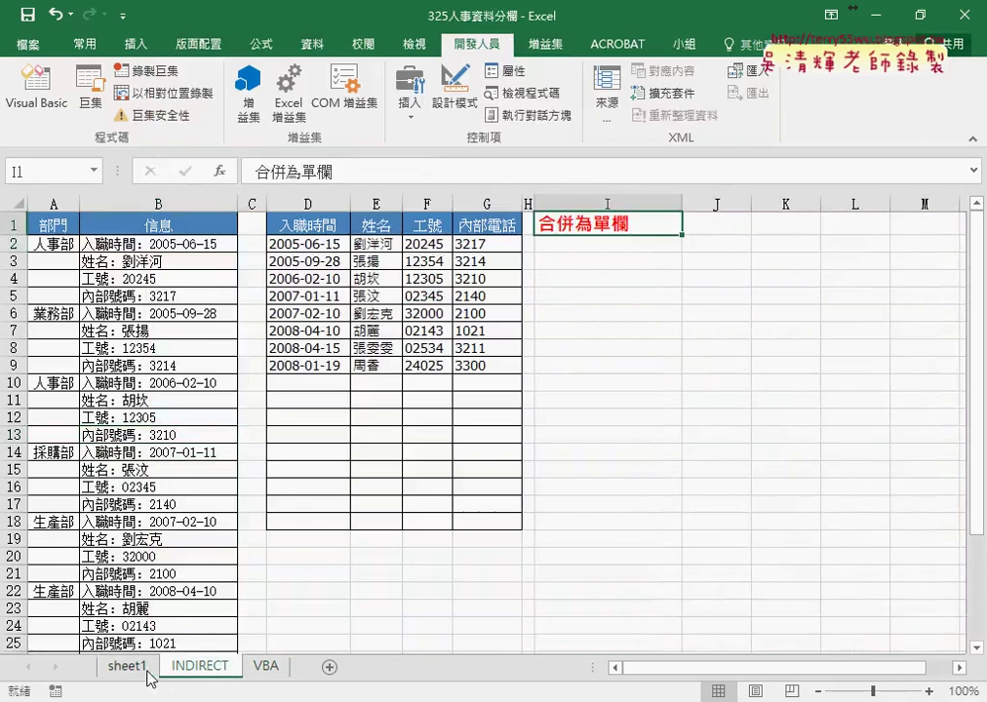
left_click(621, 241)
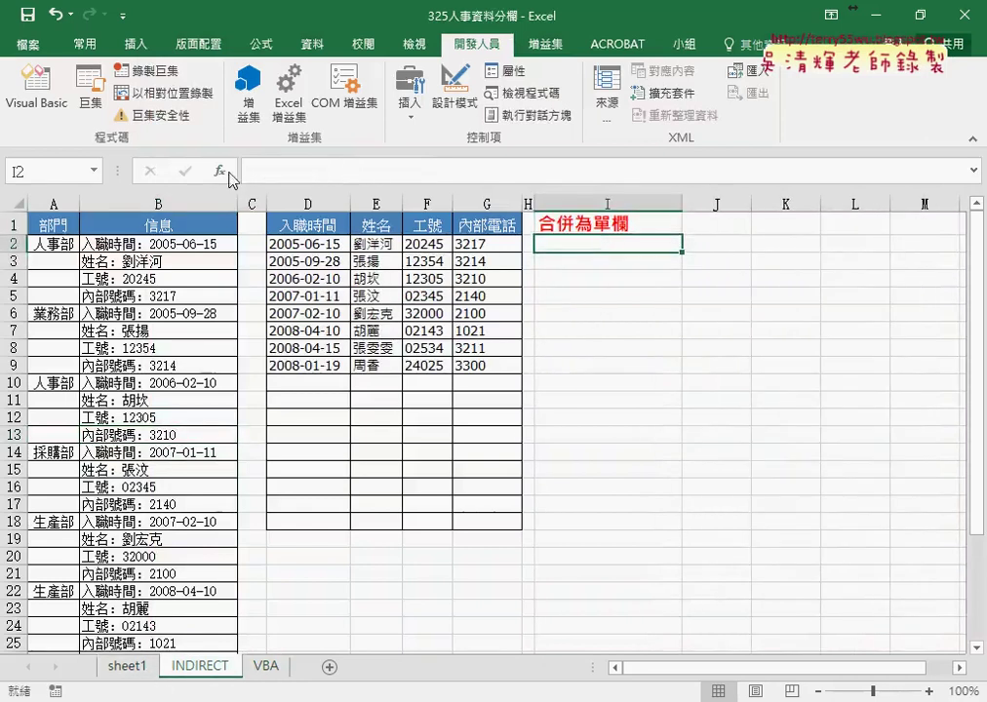
left_click(220, 171)
left_click(669, 241)
left_click(669, 261)
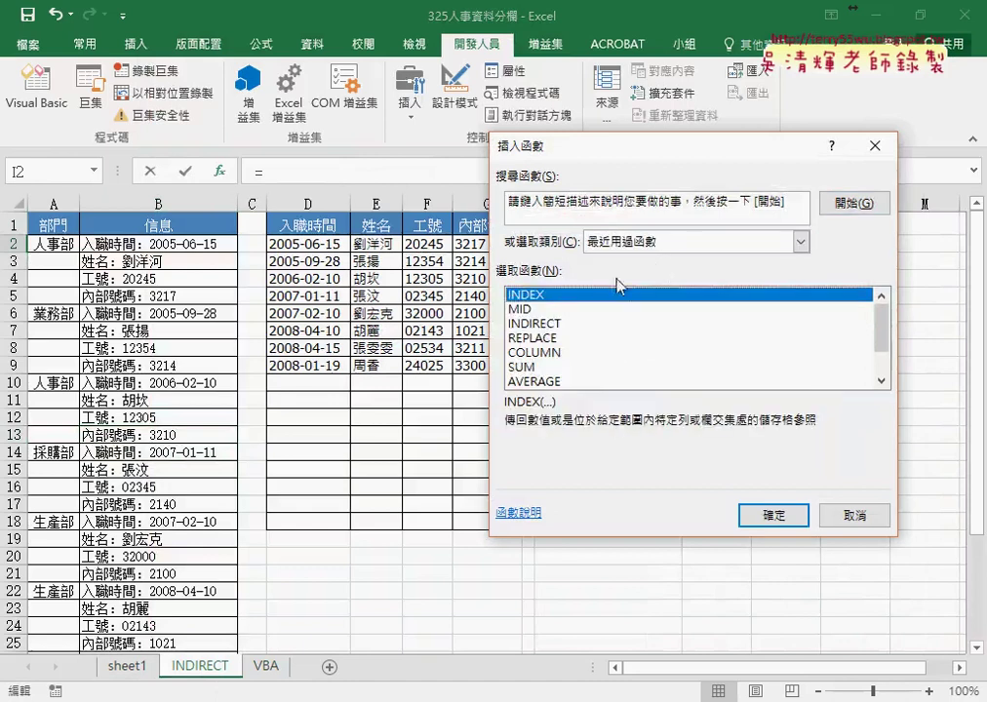
double_click(565, 338)
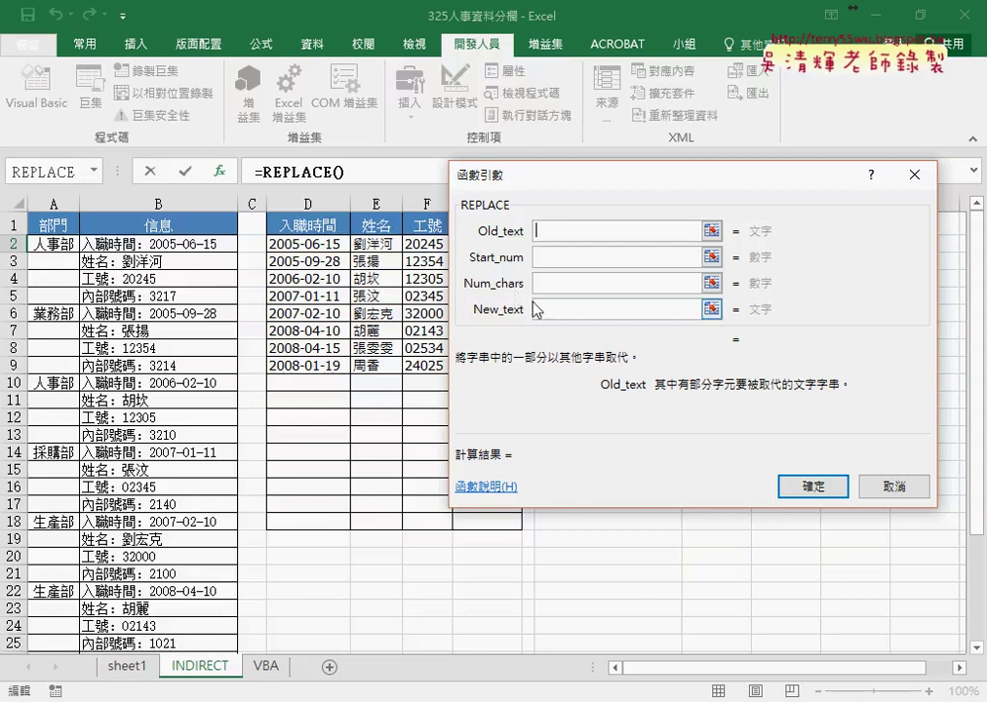
left_click(899, 499)
mouse_move(564, 695)
left_click(861, 636)
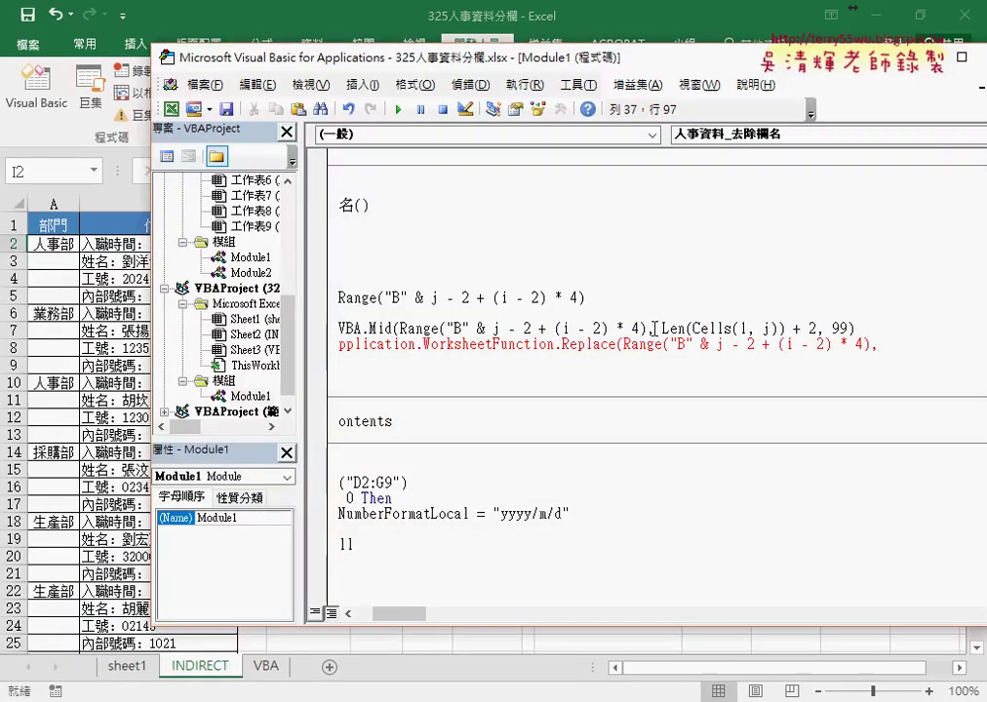
- Copy the Len(Cells(1, j)) + 2 expression into the Replace call after the Range source
mouse_move(662, 329)
left_mouse_down()
mouse_move(817, 329)
mouse_move(891, 348)
left_mouse_up()
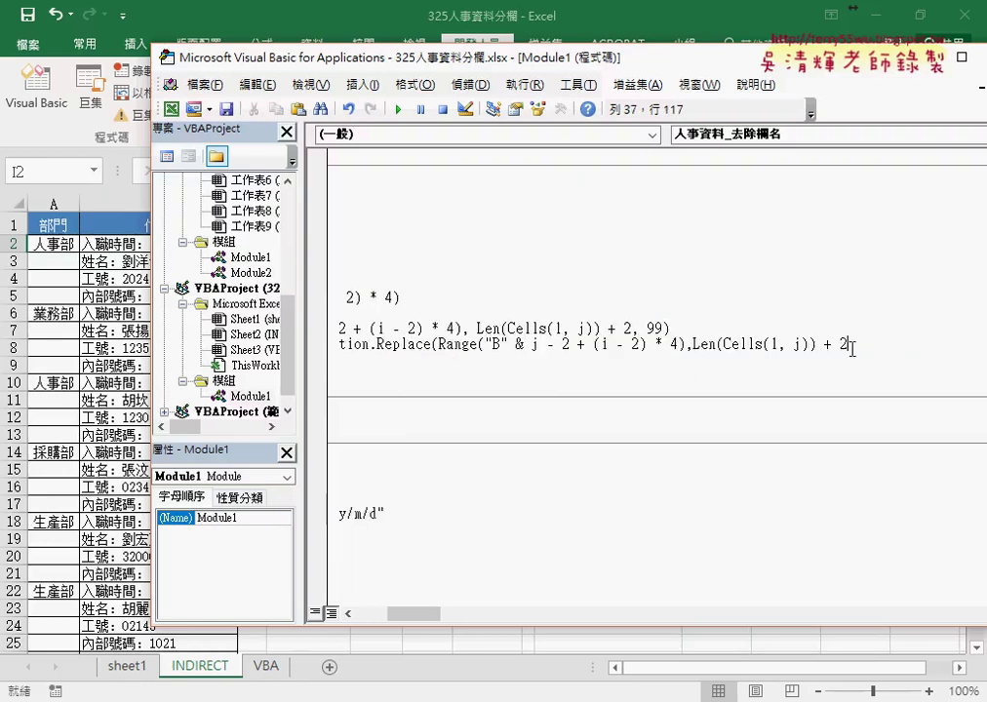
left_click_drag(693, 344, 849, 344)
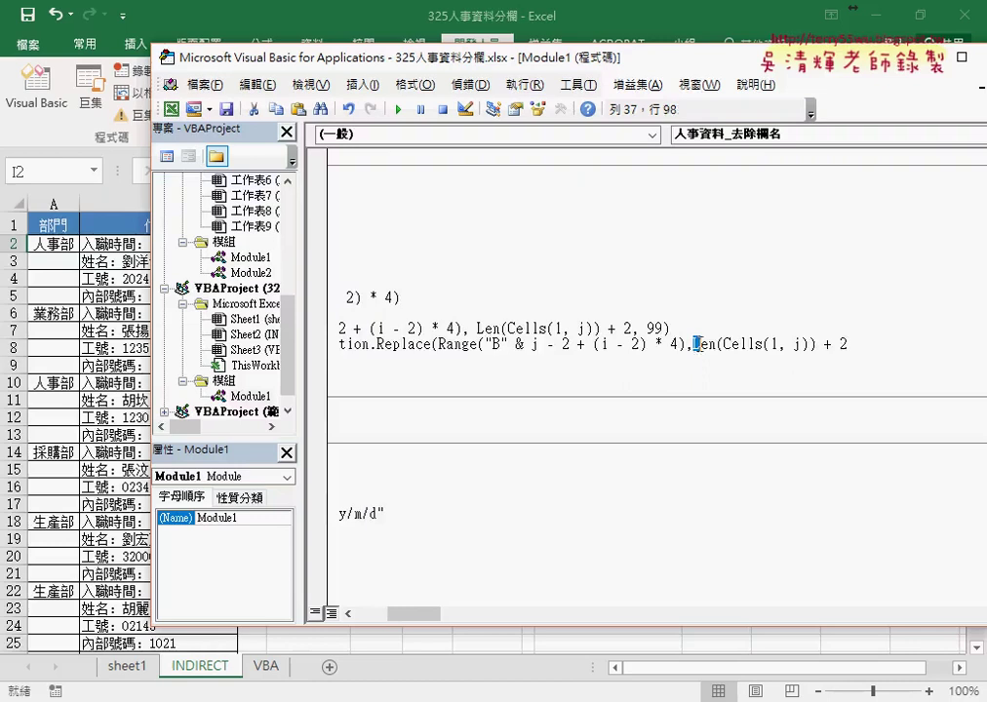
left_click(847, 329)
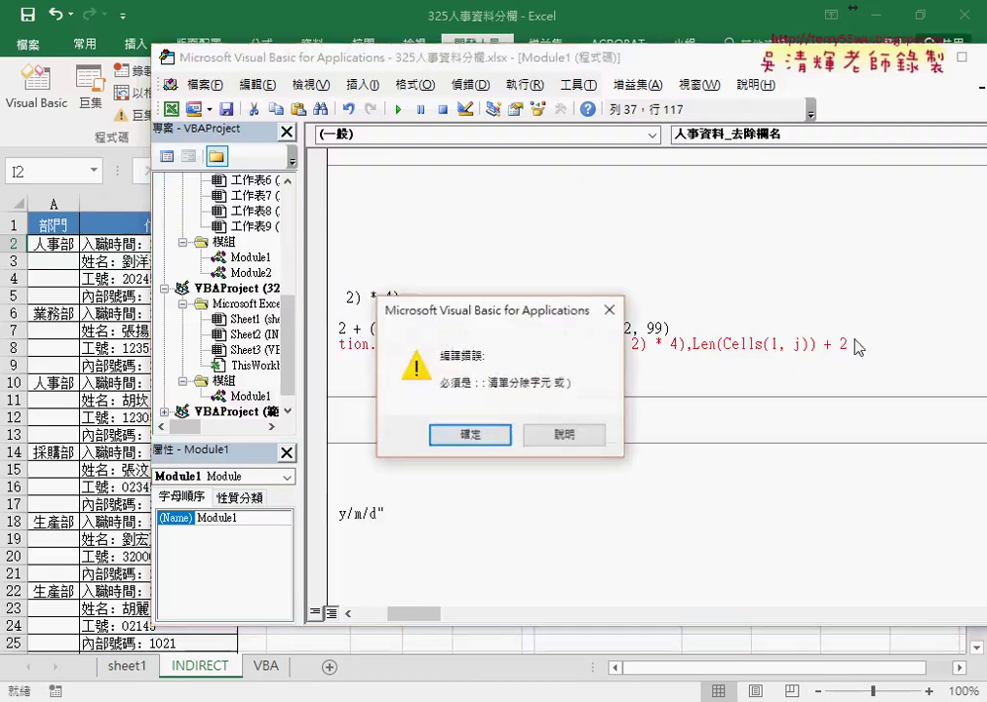
left_click(492, 432)
- Insert start 1, change the length to Len(Cells(1, j)) + 1, and close with "")
double_click(847, 343)
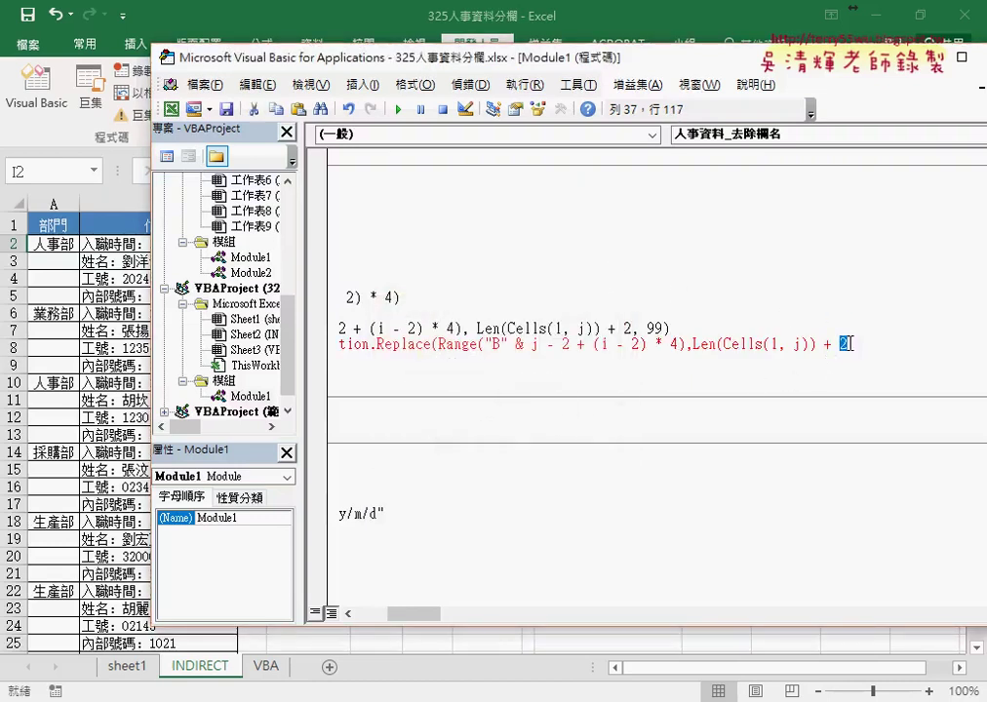
type("1,")
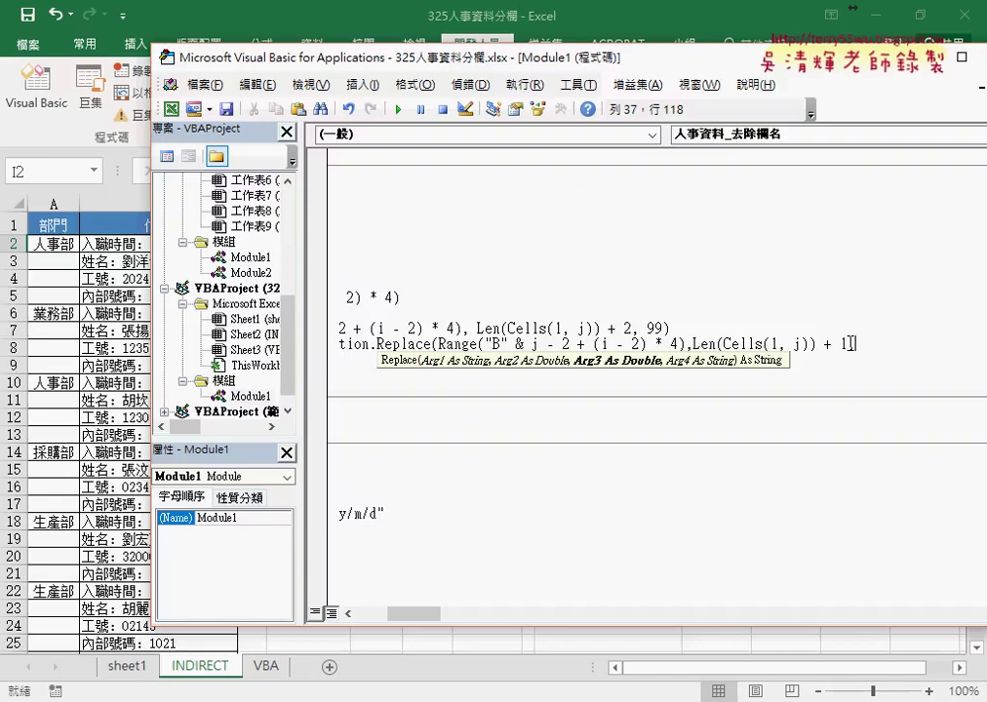
key("Left")
key("Left")
key("Left")
key("Right")
type(",")
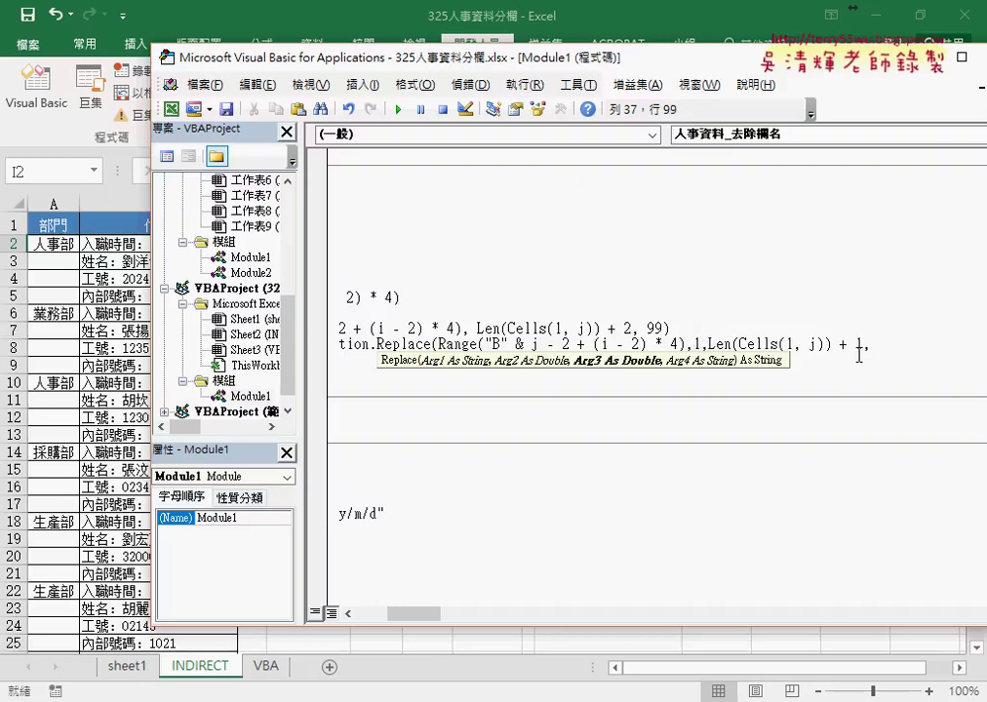
key("shift+Right")
key("shift+Right")
key("shift+Right")
key("shift+Right")
key("shift+Right")
key("shift+Right")
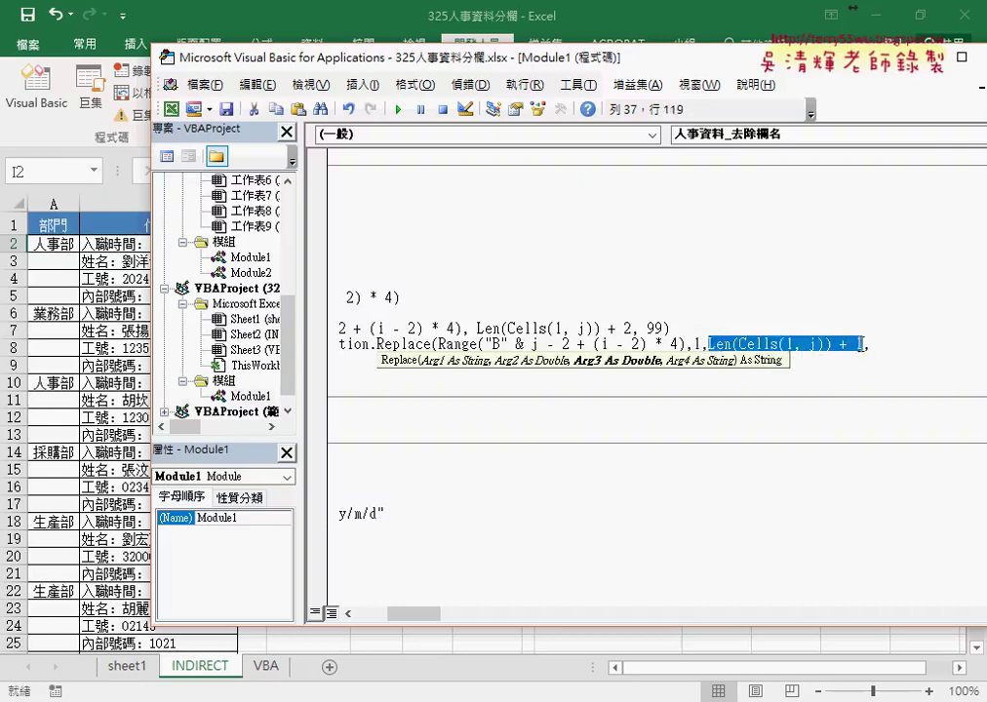
left_click(884, 342)
type("\"\"")
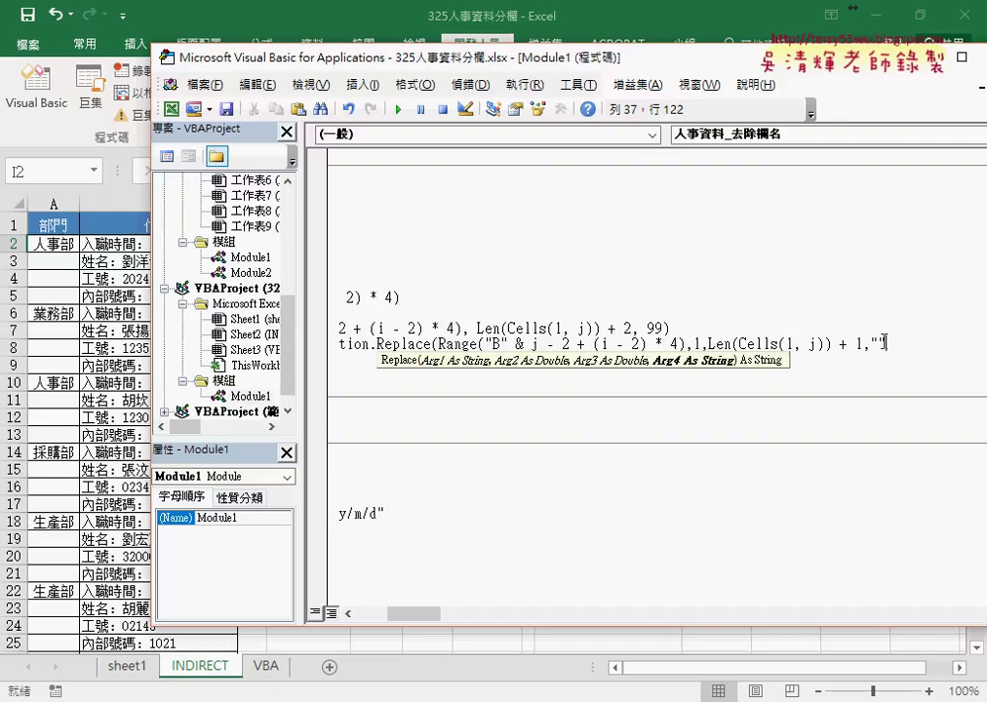
type(")")
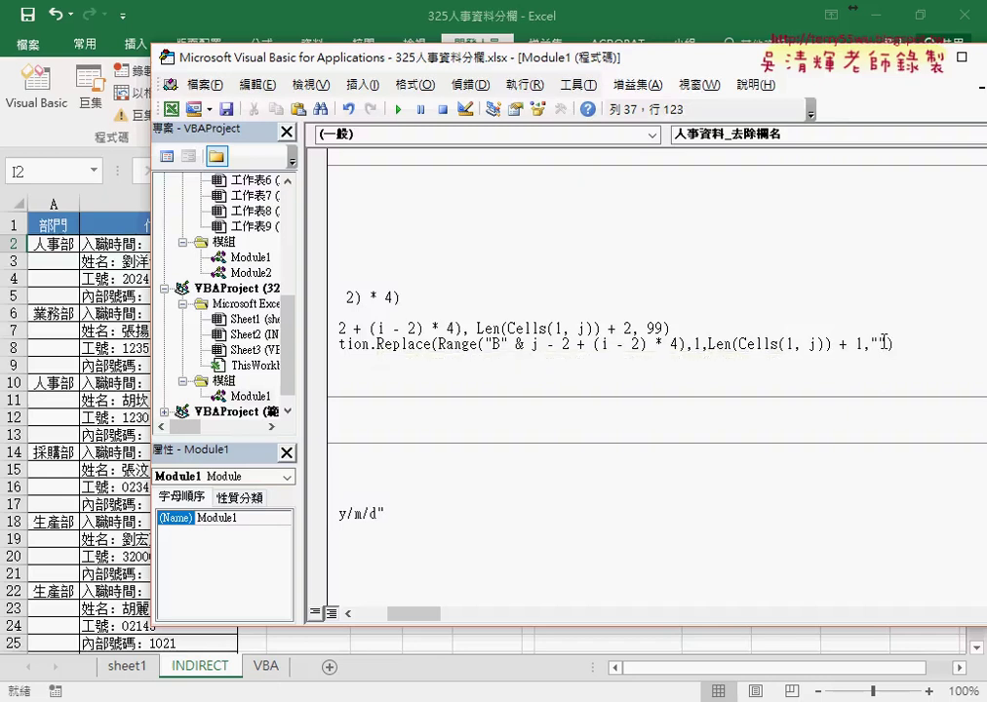
key("Down")
key("Down")
key("Down")
- Widen the code pane and highlight Application.WorksheetFunction. and Replace on the finished line
left_click_drag(310, 261, 215, 261)
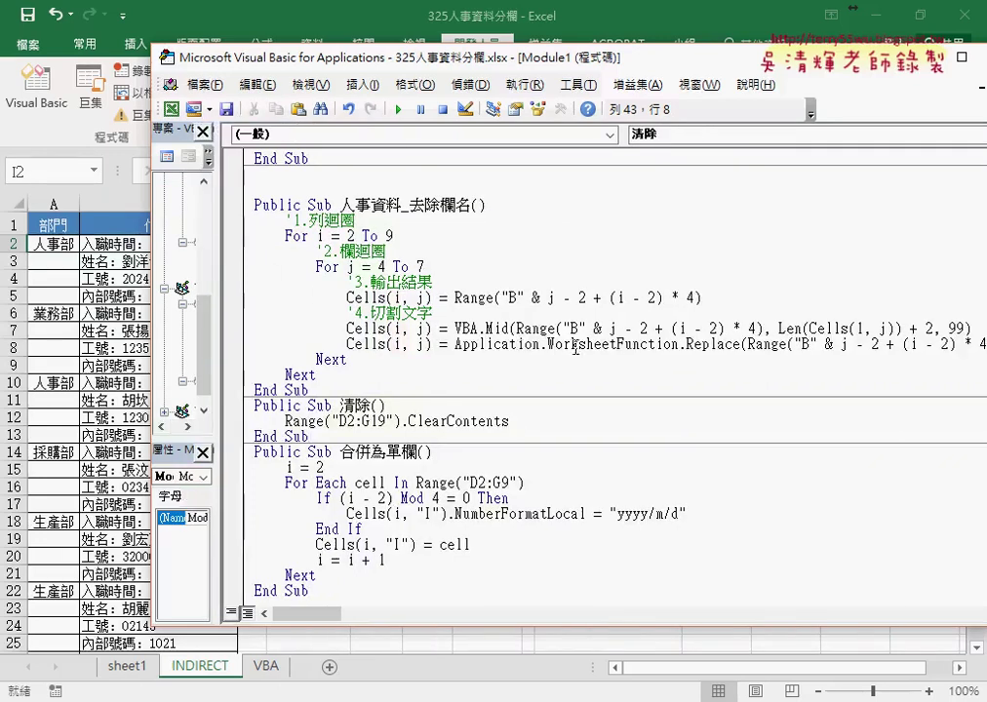
left_click_drag(319, 622, 331, 622)
left_click(293, 345)
left_click_drag(294, 344, 524, 348)
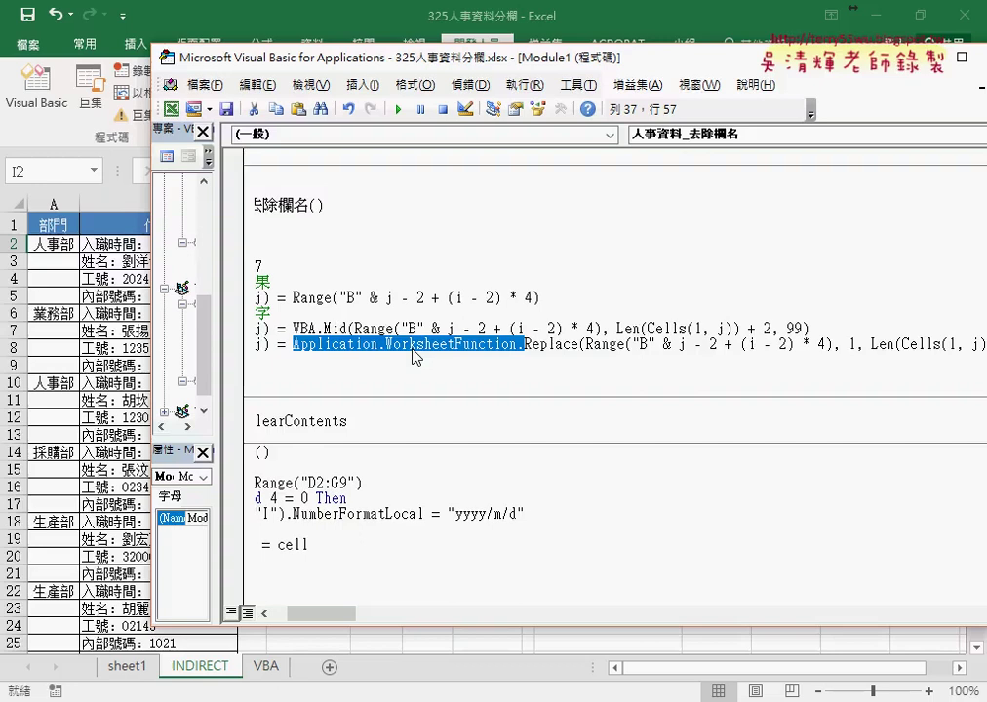
left_click(533, 343)
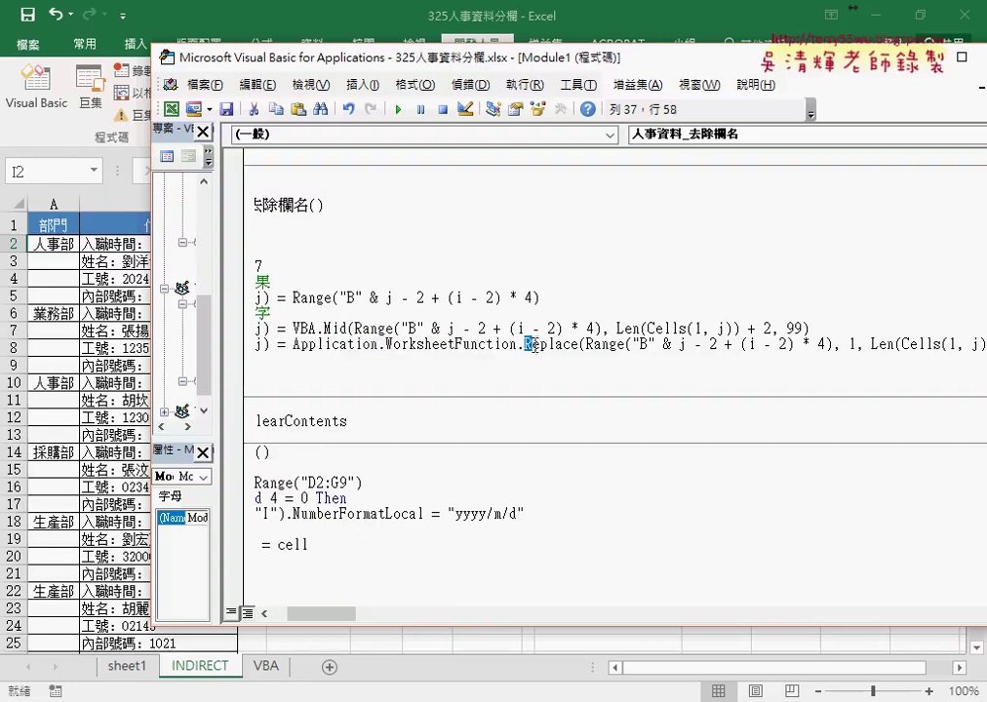
double_click(533, 343)
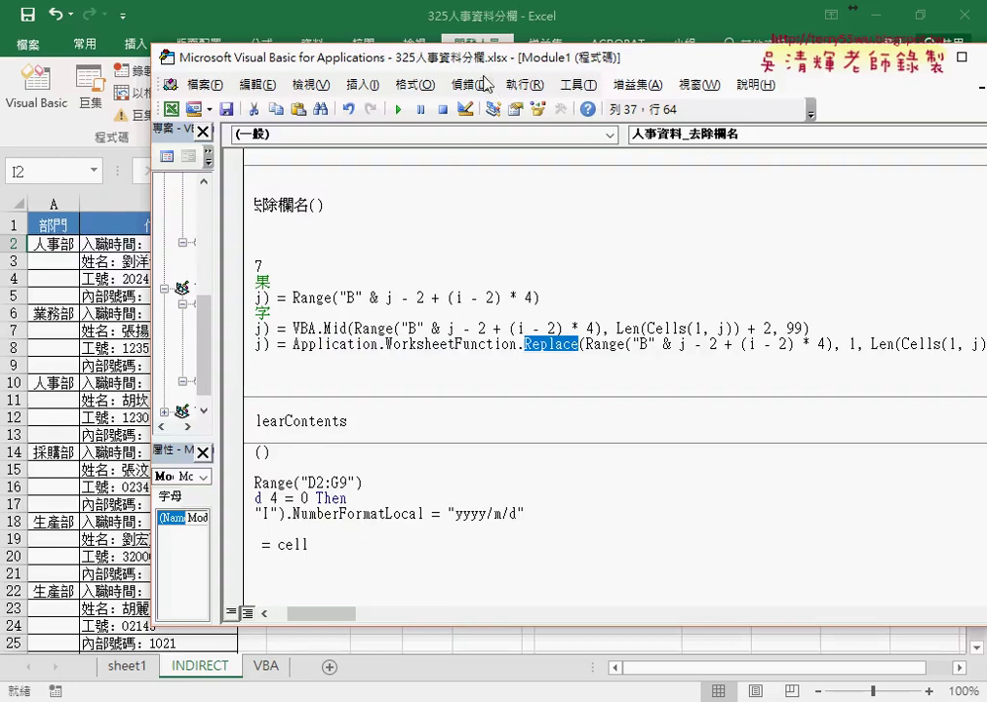
left_click_drag(386, 58, 552, 61)
- Comment out the VBA.Mid line with an apostrophe
left_click_drag(493, 618, 443, 617)
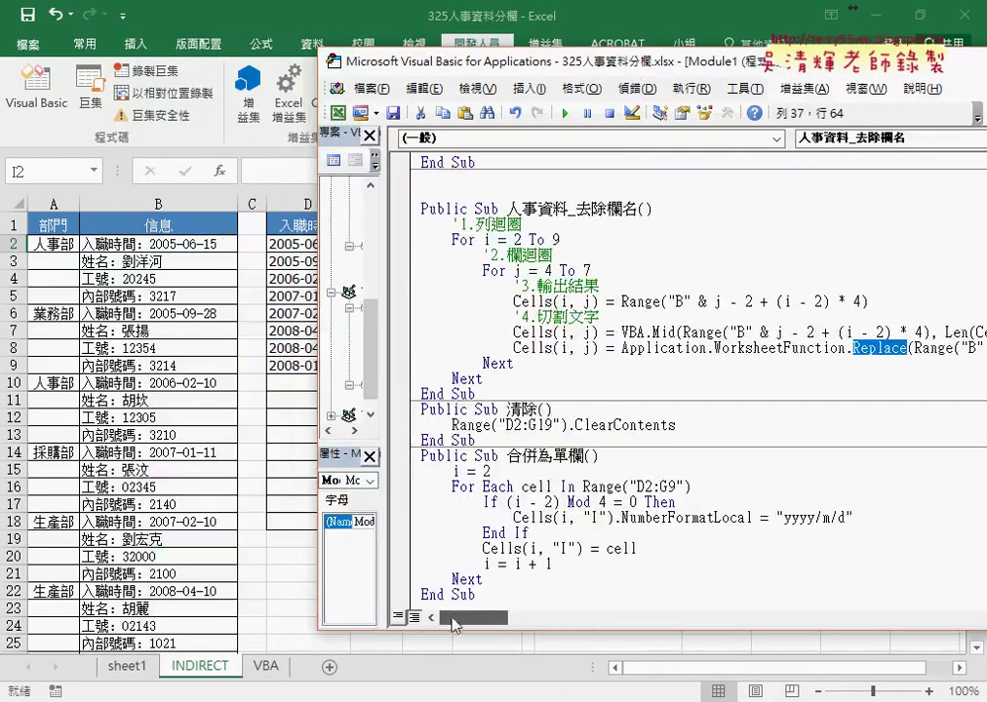
left_click(514, 333)
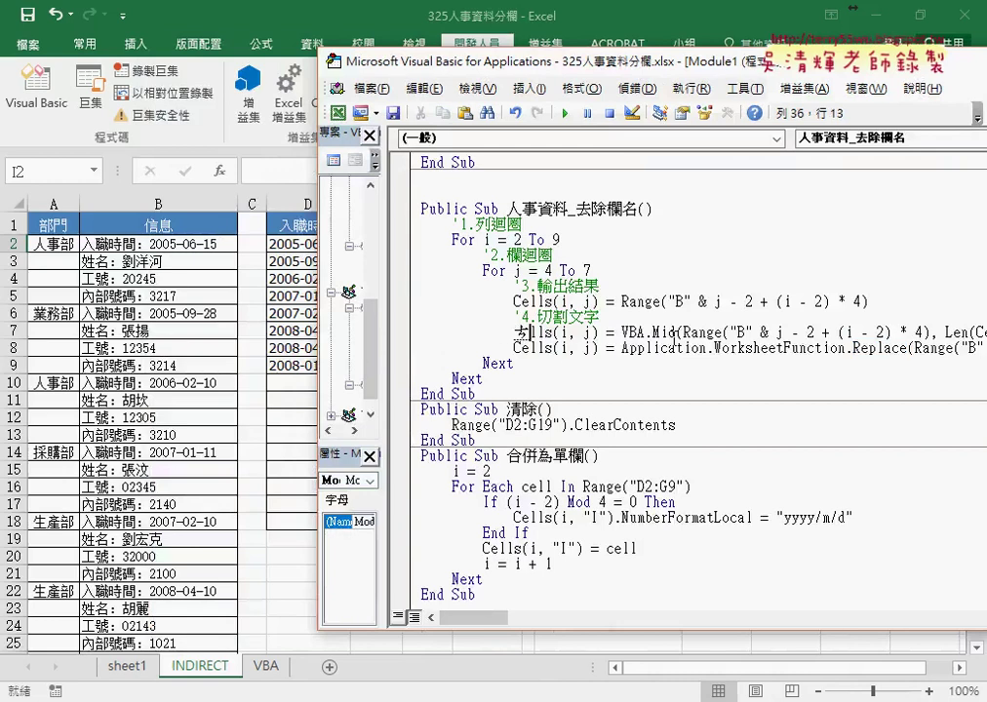
type("'")
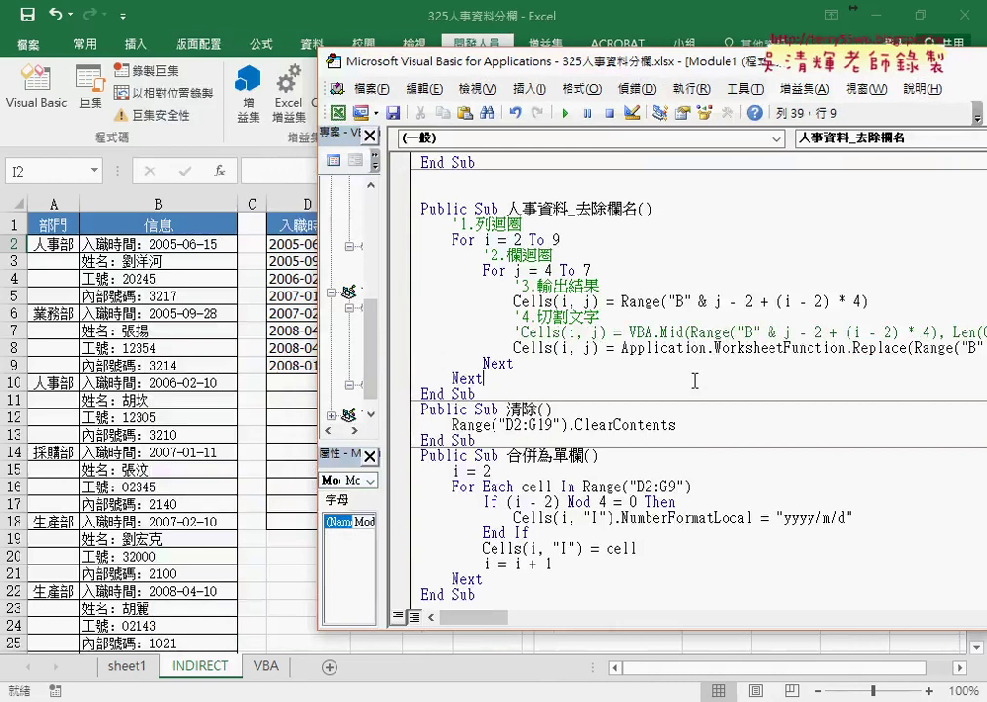
key("Down")
key("Down")
key("Down")
- Run the 清除 macro to clear the D2:G19 output area
scroll(448, 402, "down", 1)
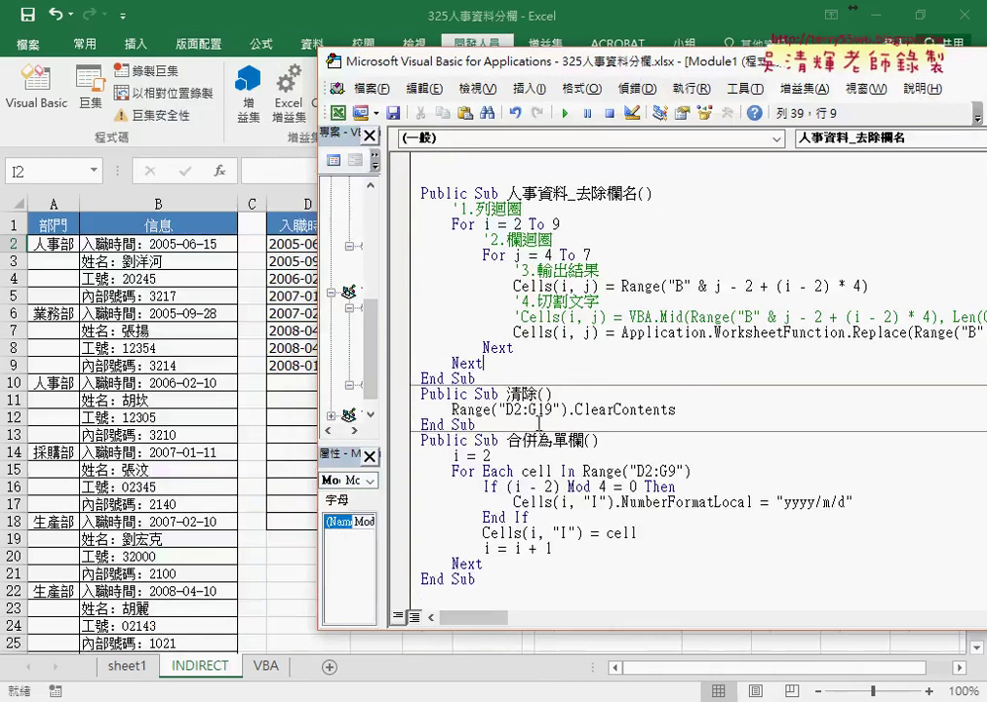
left_click(537, 410)
left_click(566, 117)
mouse_move(580, 70)
left_mouse_down()
mouse_move(784, 69)
mouse_move(785, 91)
left_mouse_up()
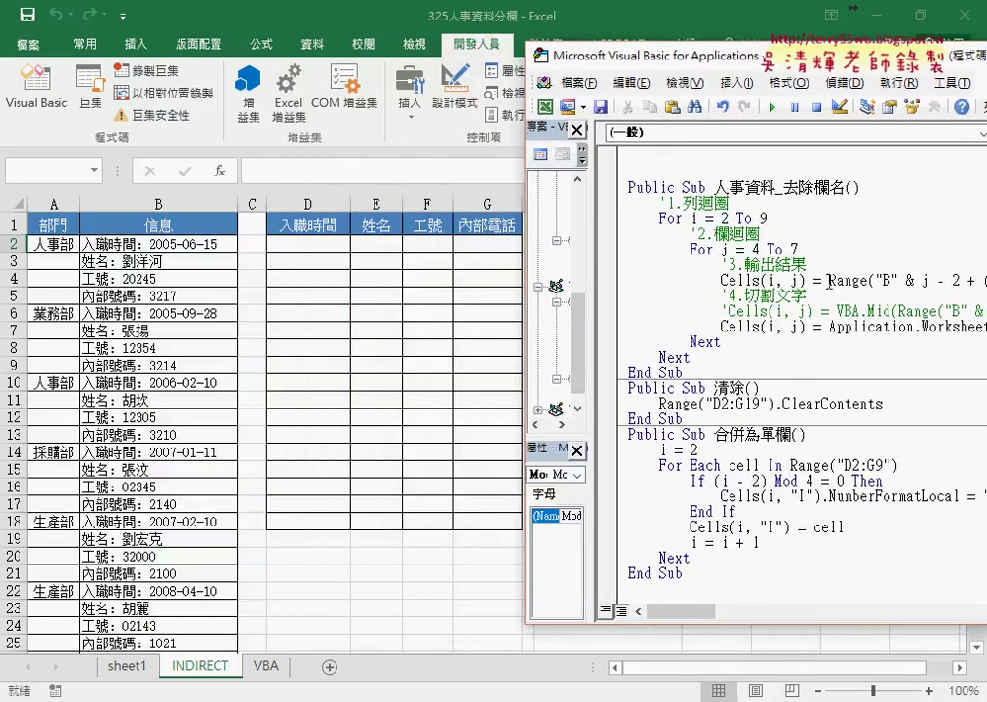
- Run 人事資料_去除欄名 to fill D2:G9 with label-free values, then move the editor back
left_click(770, 115)
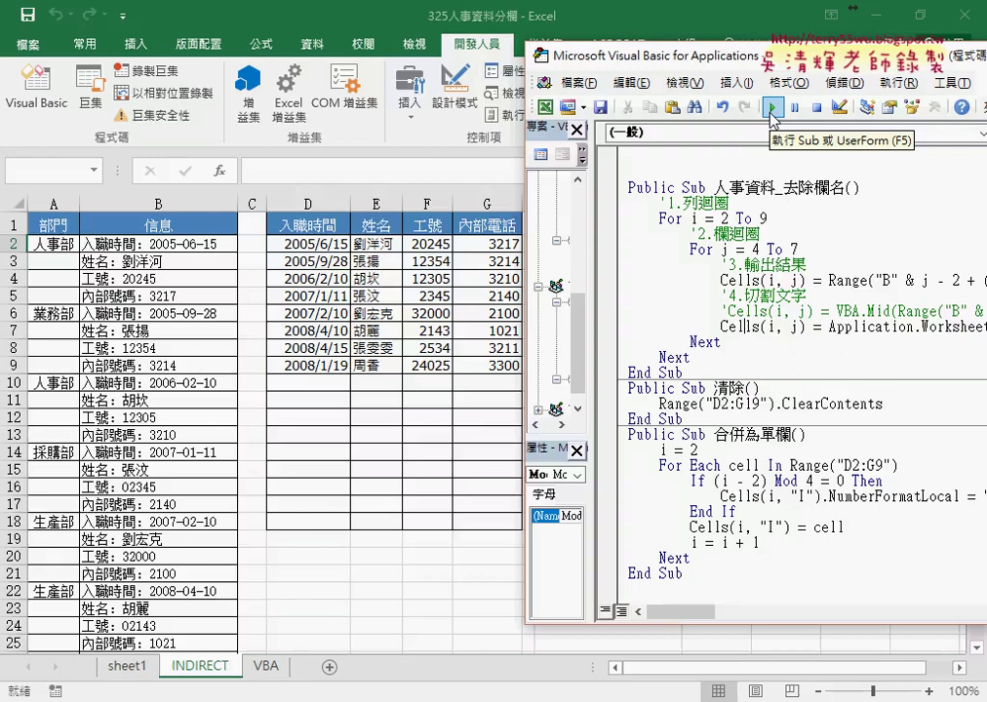
left_click_drag(819, 62, 317, 52)
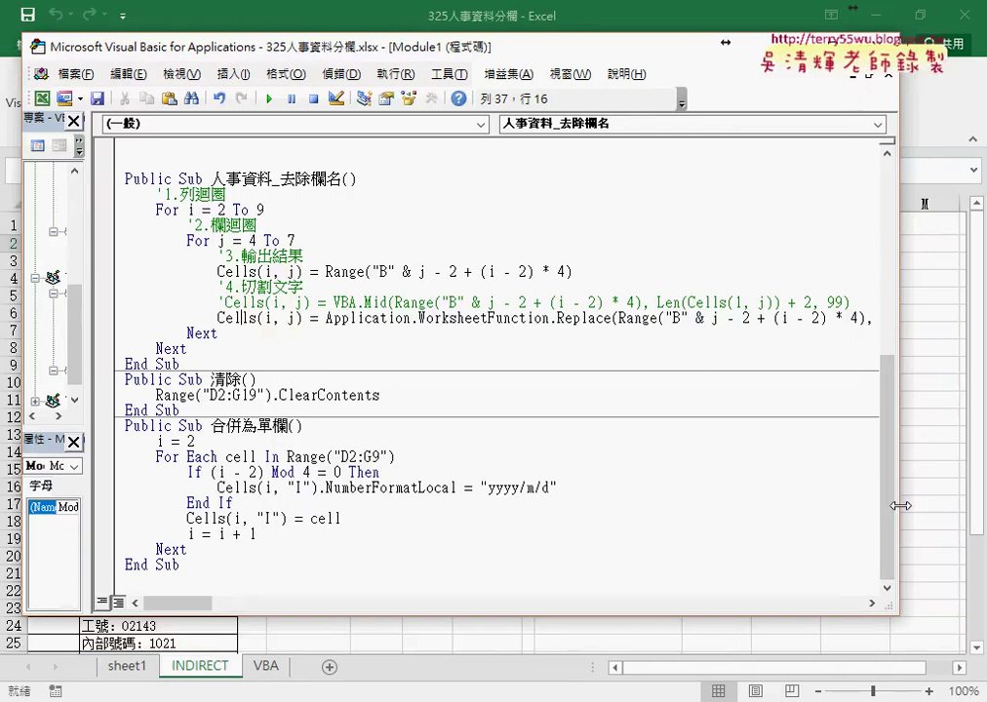
- Widen the code editor and delete everything after Application on the output line
left_click_drag(900, 507, 981, 507)
left_click_drag(213, 604, 217, 611)
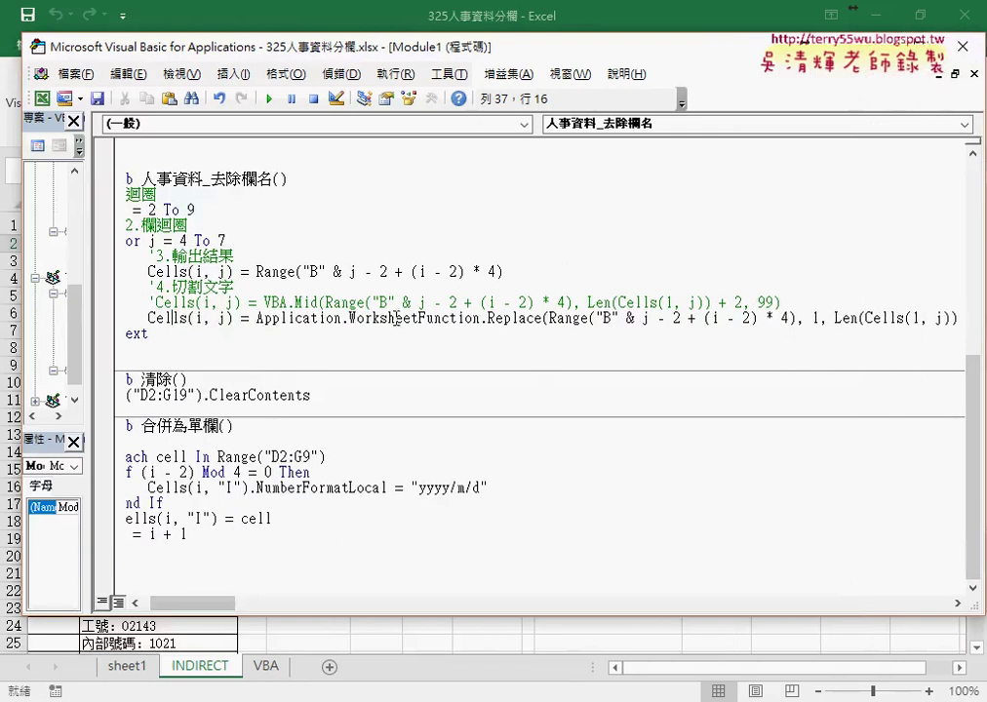
left_click_drag(256, 319, 343, 321)
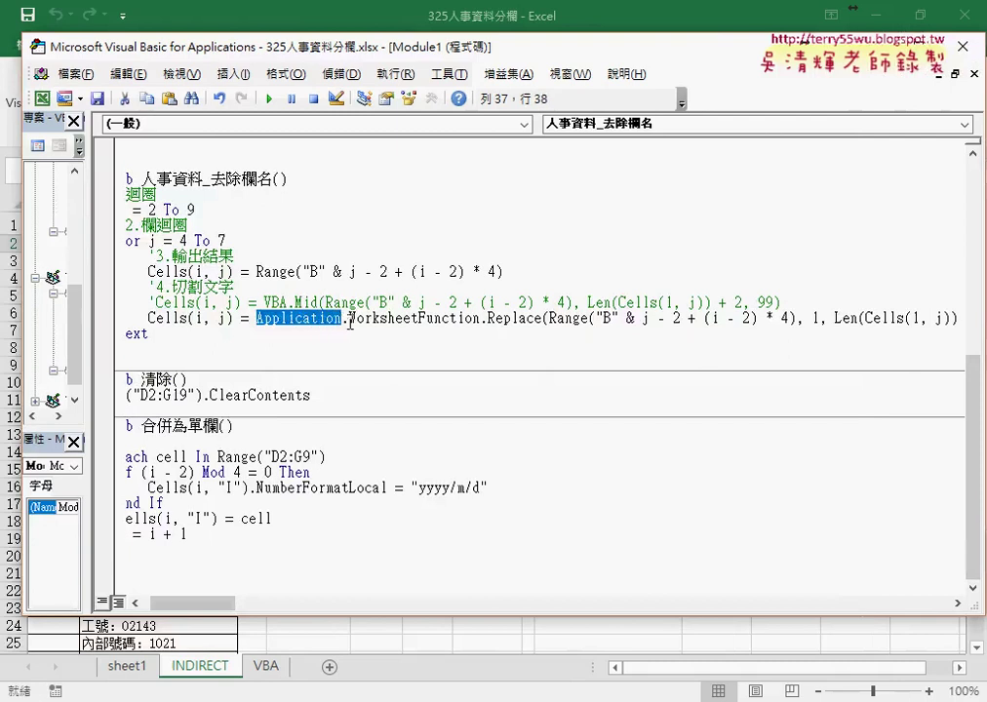
left_click(342, 321)
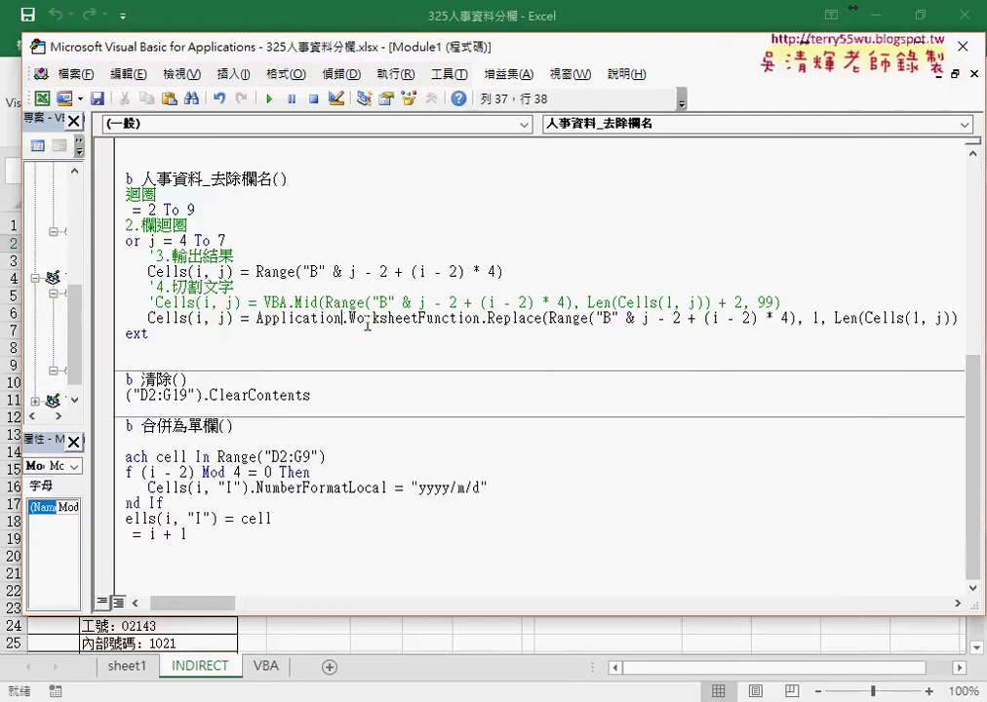
key("shift+End")
key("Delete")
- Extend the line to Application.WorksheetFunction.Replace( using IntelliSense, then switch to Excel
type(".")
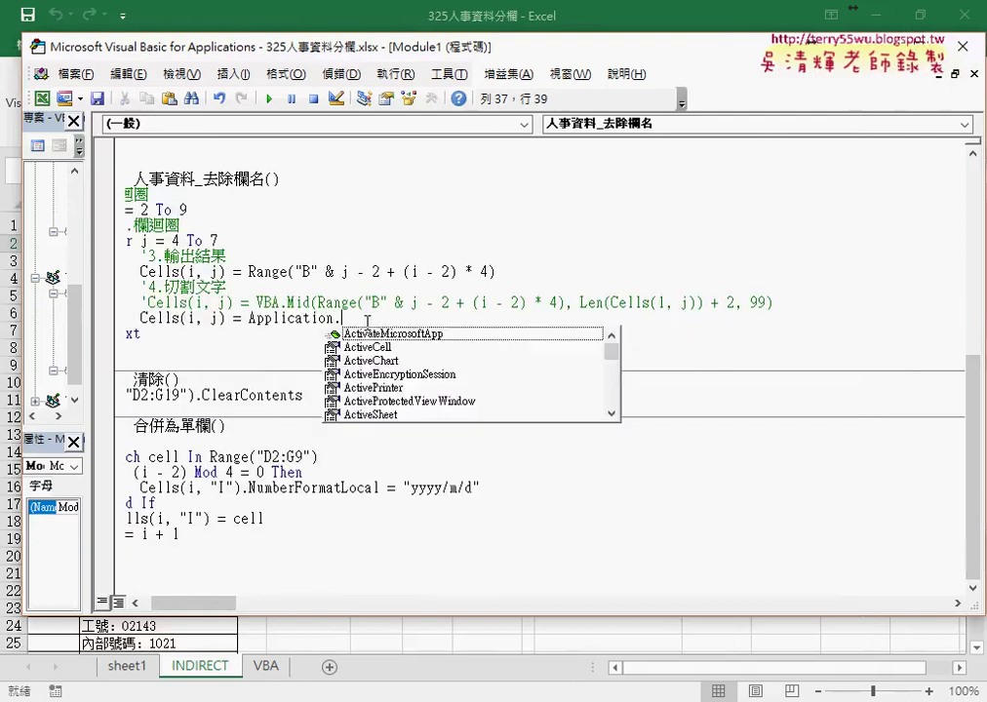
type("w")
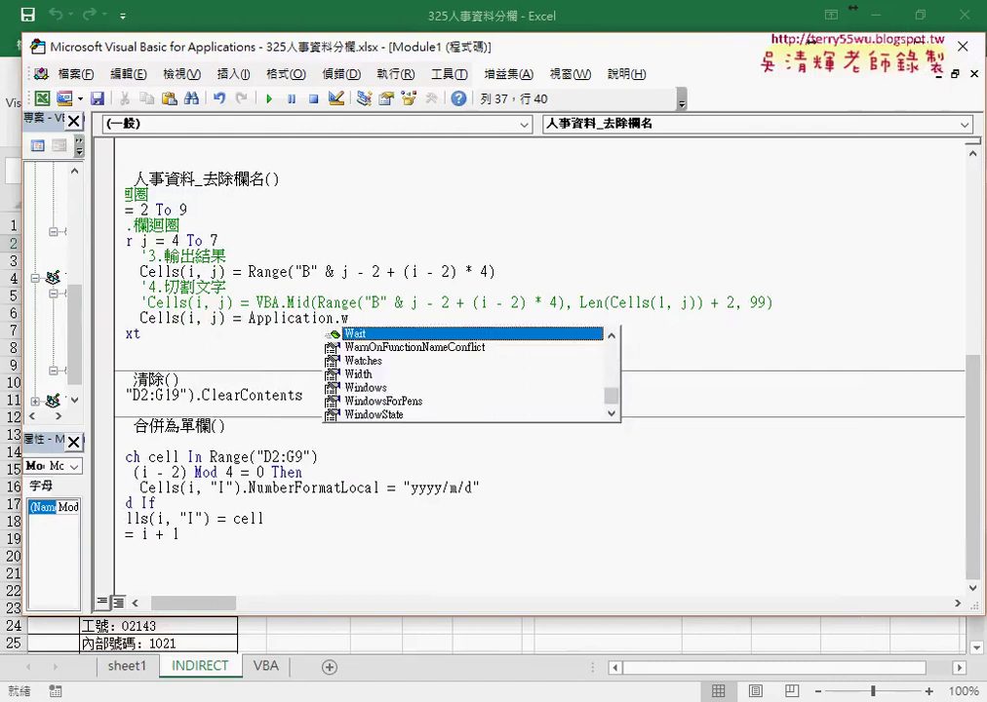
type("o")
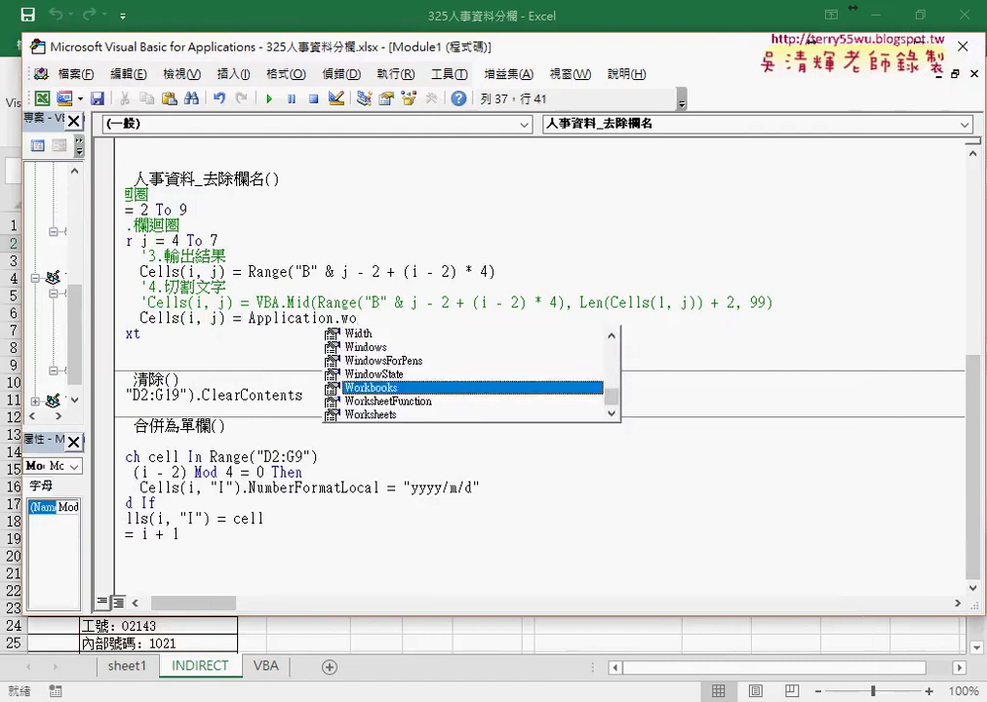
double_click(406, 401)
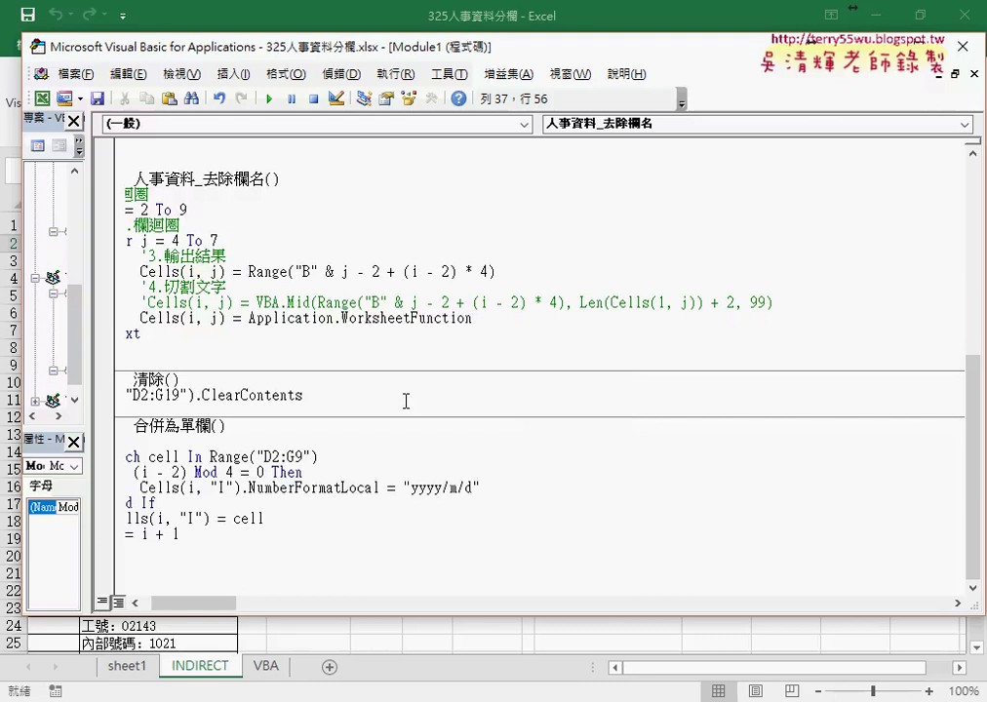
type(".")
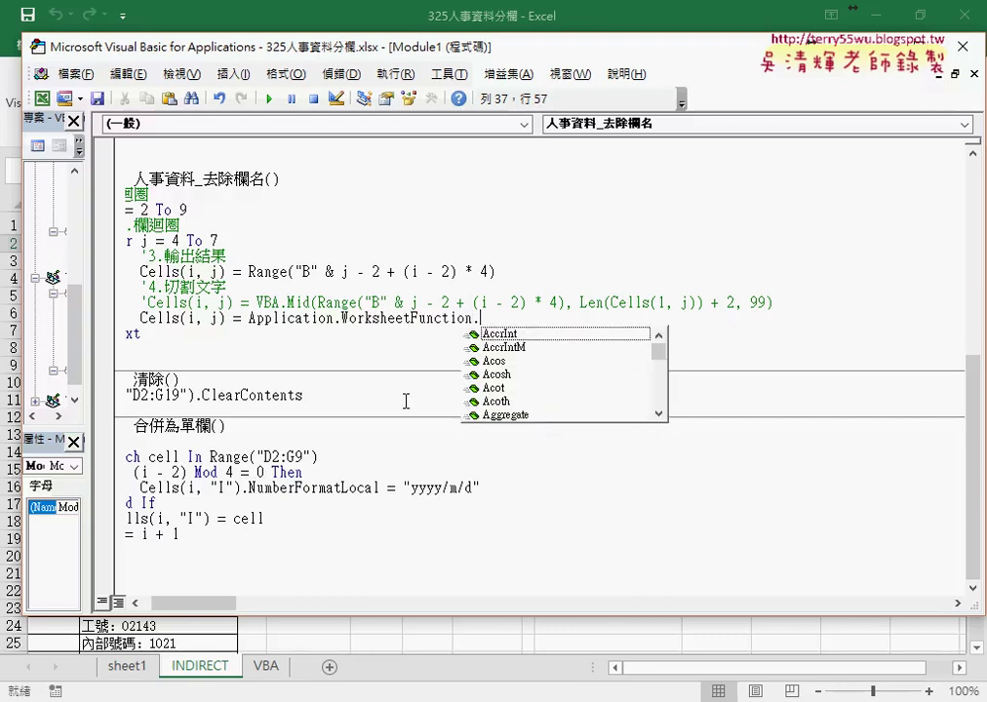
type("re")
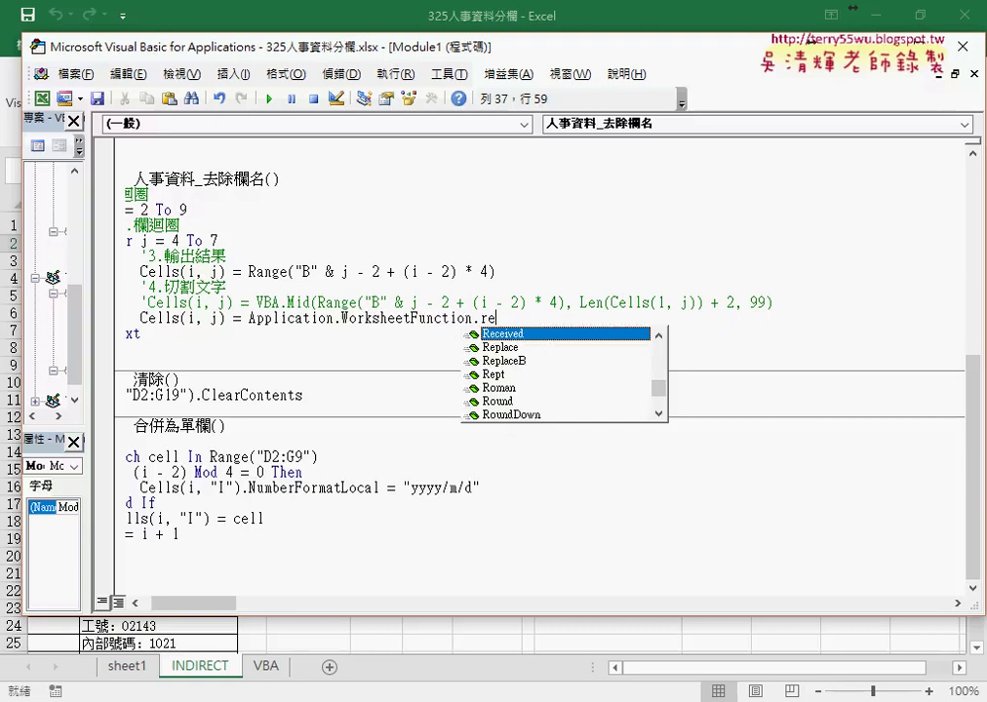
key("Down")
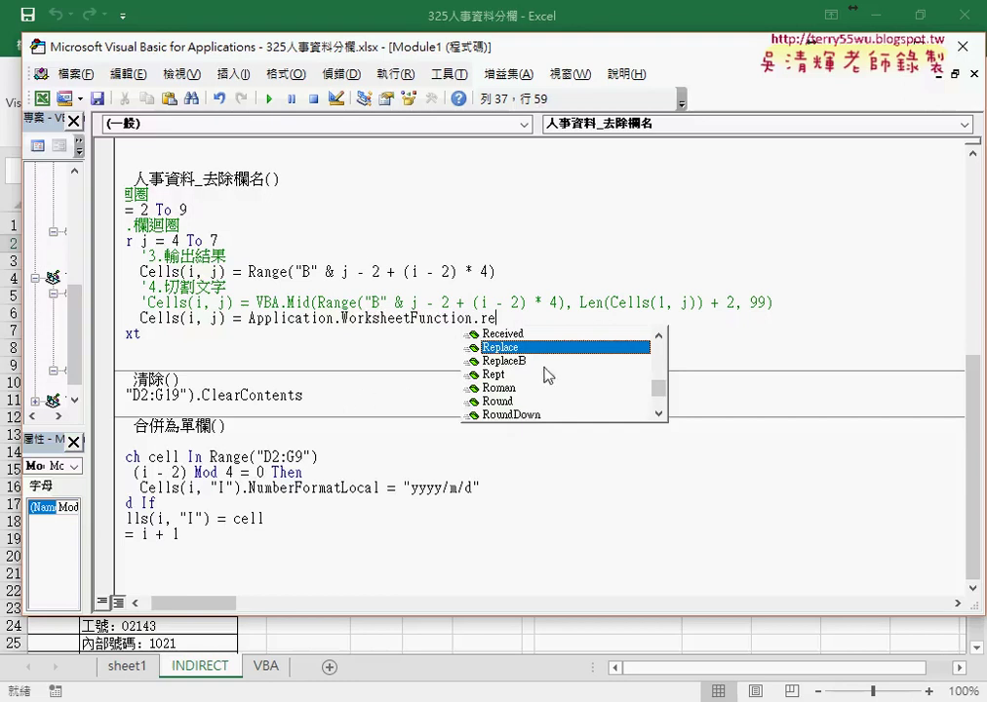
double_click(524, 348)
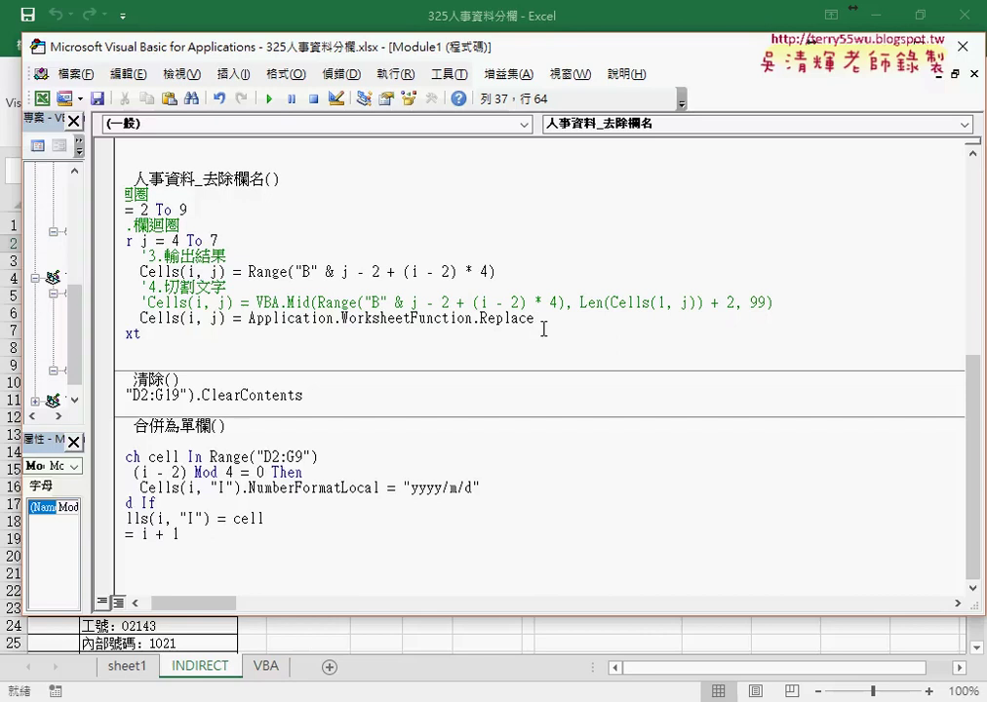
type("(")
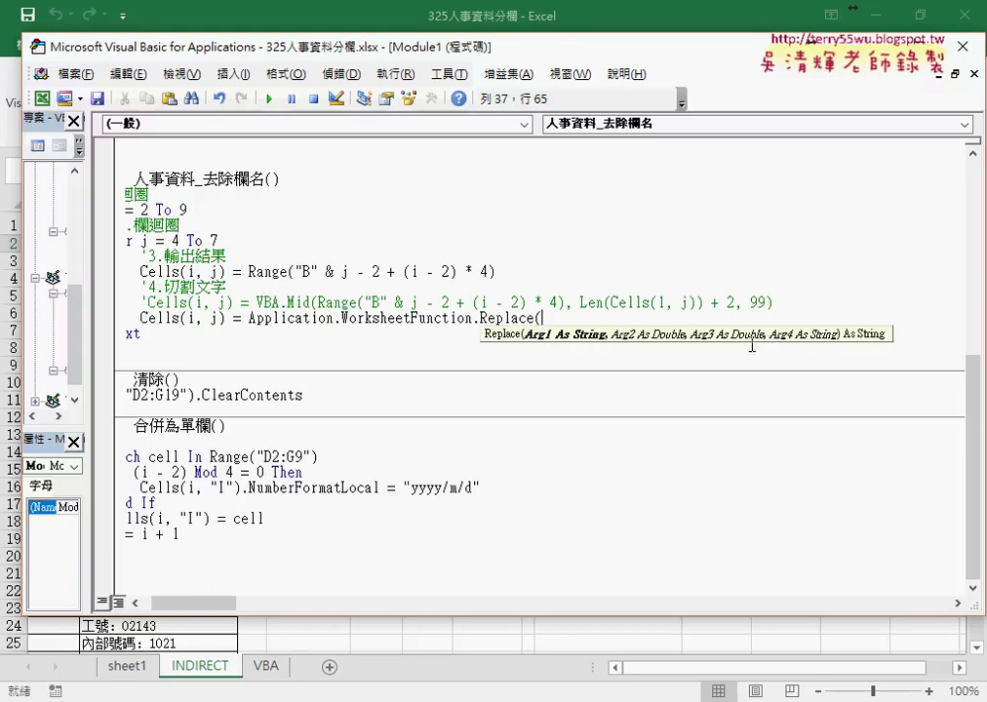
left_click(488, 626)
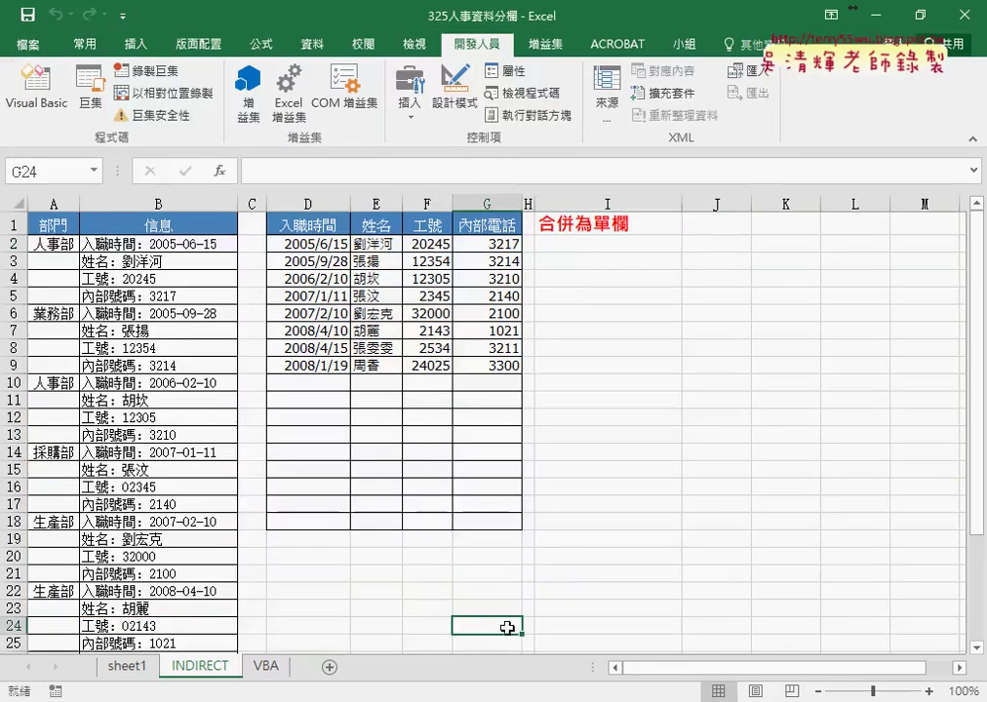
- From cell I2, view REPLACE's Old_text, Start_num, Num_chars and New_text arguments, then cancel unfilled
left_click(597, 243)
left_click(219, 170)
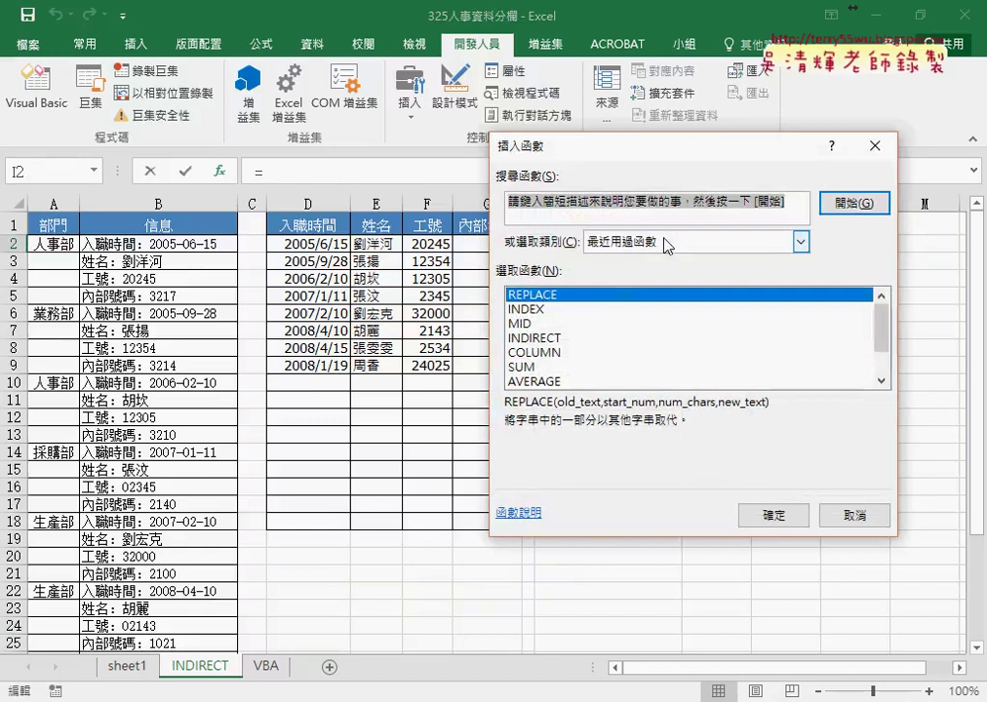
double_click(597, 297)
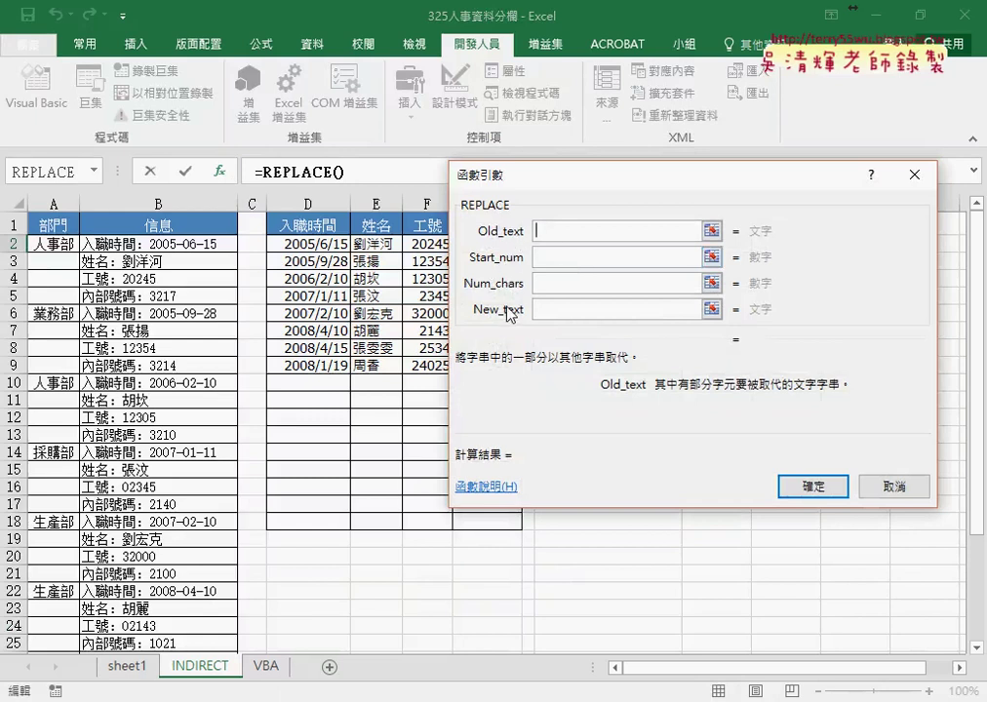
left_click(894, 487)
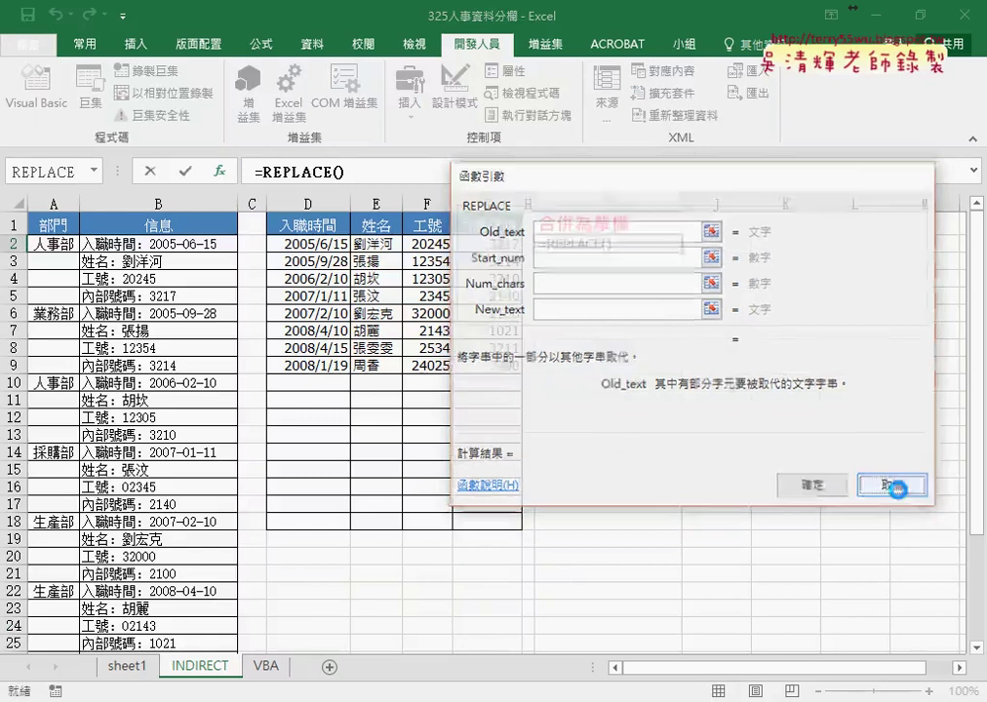
left_click(845, 637)
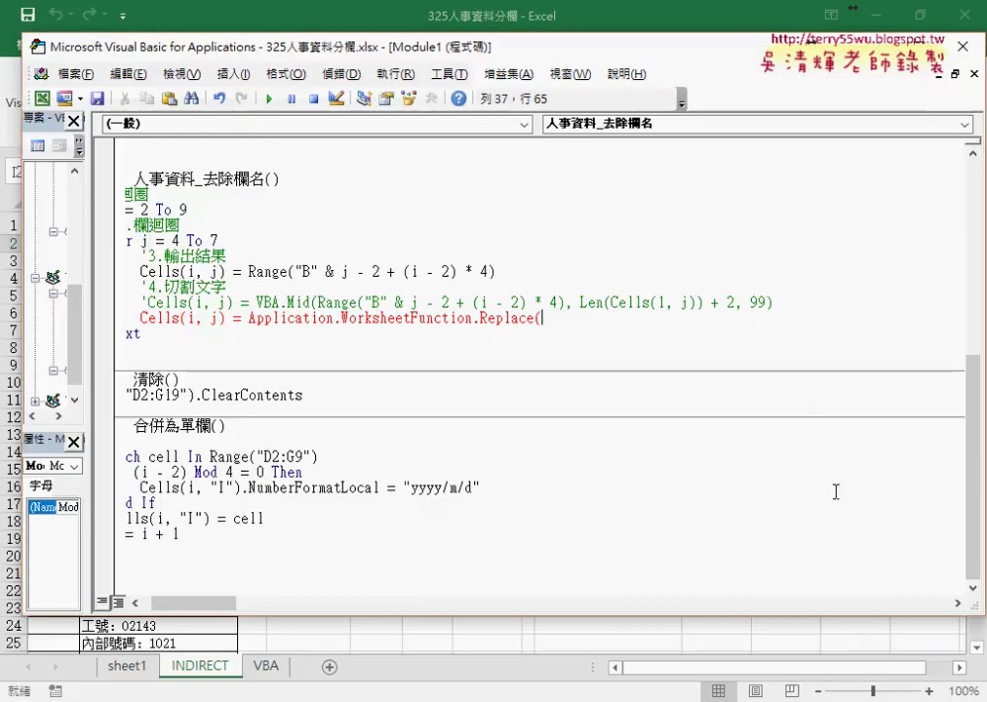
left_click_drag(543, 320, 535, 322)
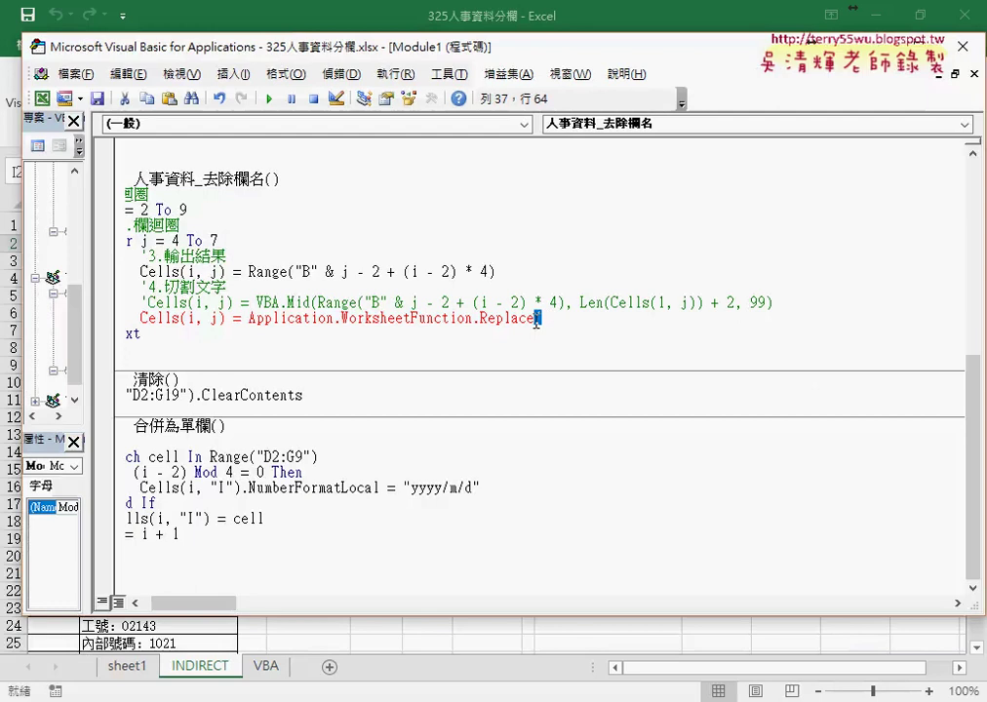
type("(")
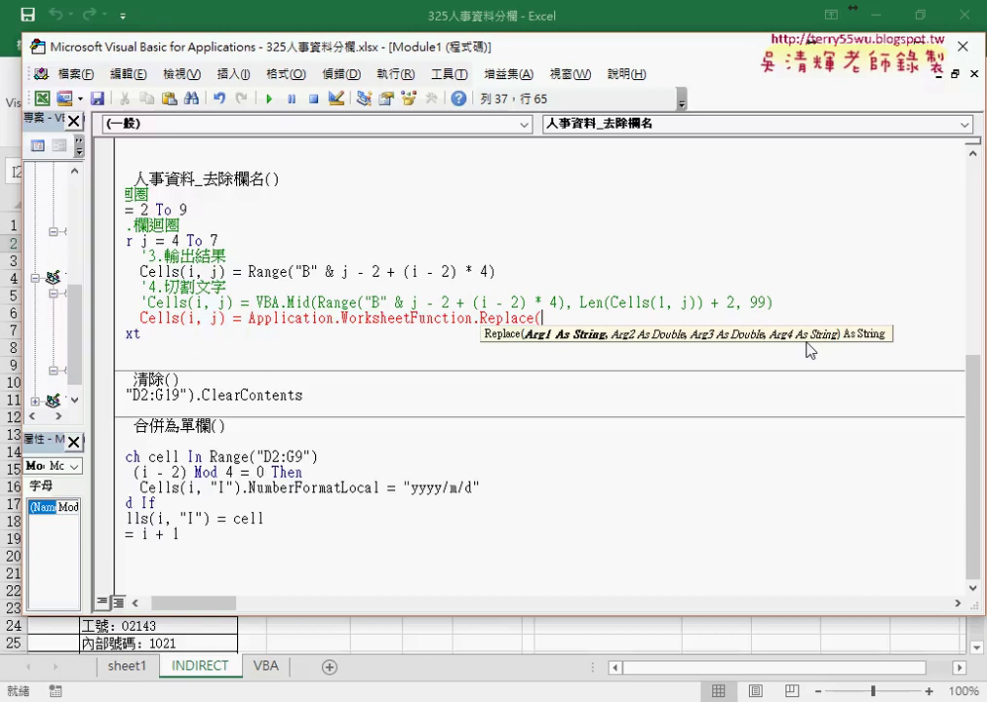
- Undo the unfinished typing to restore the full Replace call with start 1 and empty replacement
key("BackSpace")
key("BackSpace")
key("BackSpace")
key("BackSpace")
key("BackSpace")
key("BackSpace")
key("BackSpace")
key("BackSpace")
key("BackSpace")
key("BackSpace")
key("ctrl+z")
key("ctrl+z")
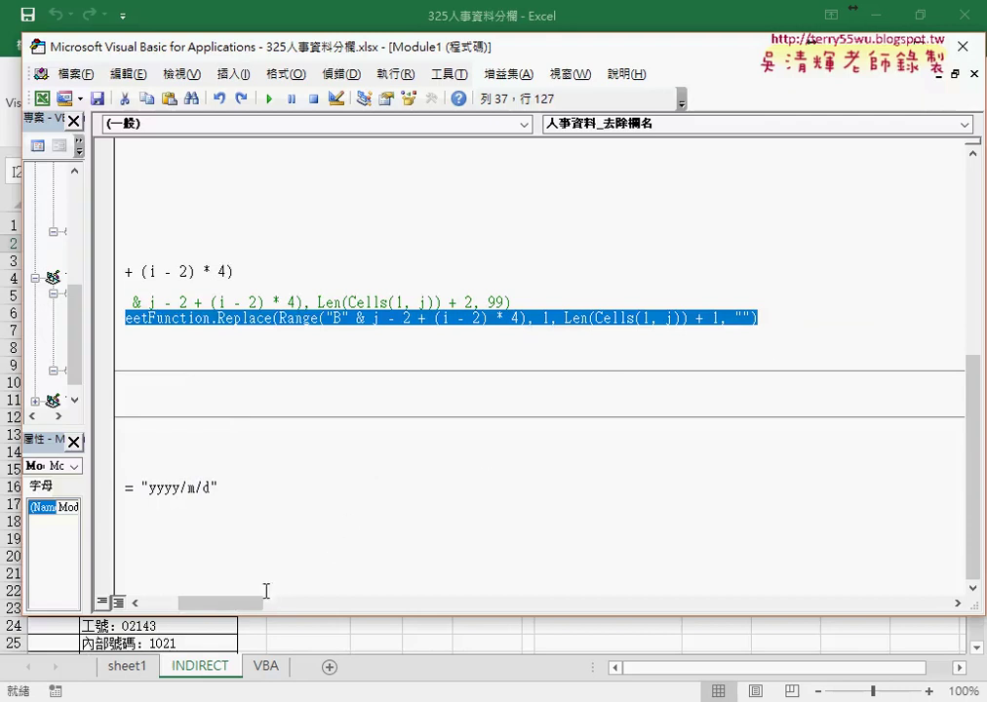
left_click_drag(238, 604, 196, 608)
left_click(425, 353)
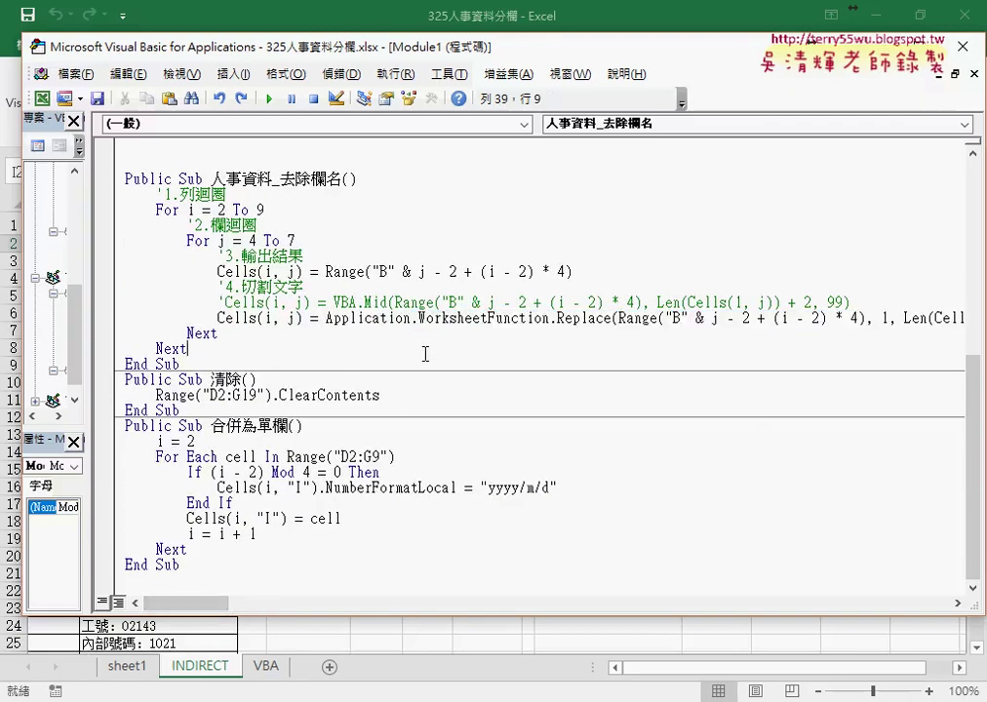